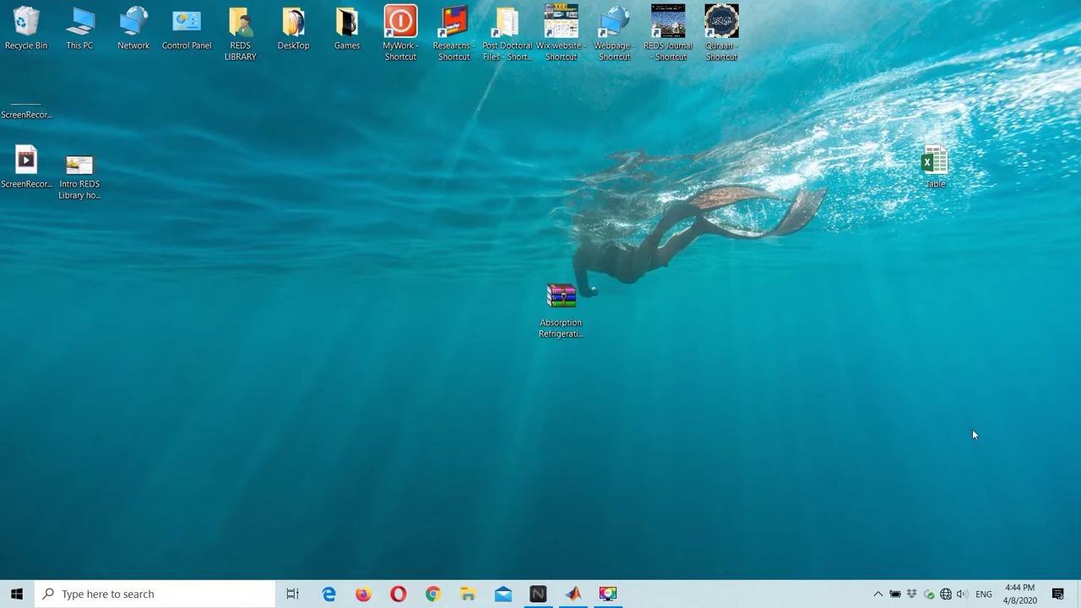
- Extract the Absorption Refrigeration Cycle I (NH3 Water) zip to the Desktop with WinRAR, then close WinRAR
click(554, 306)
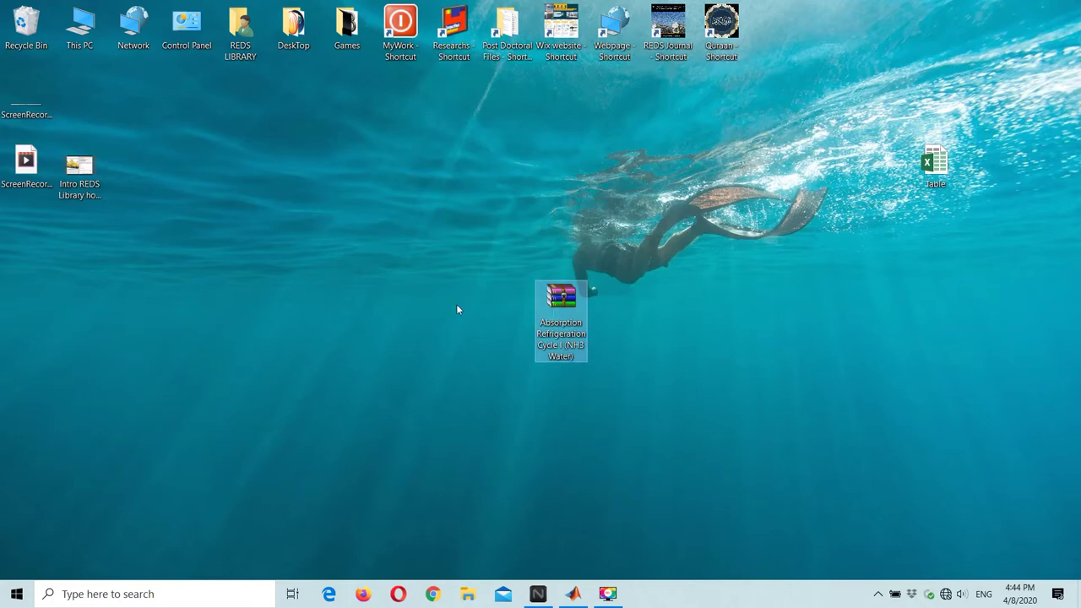
double_click(566, 301)
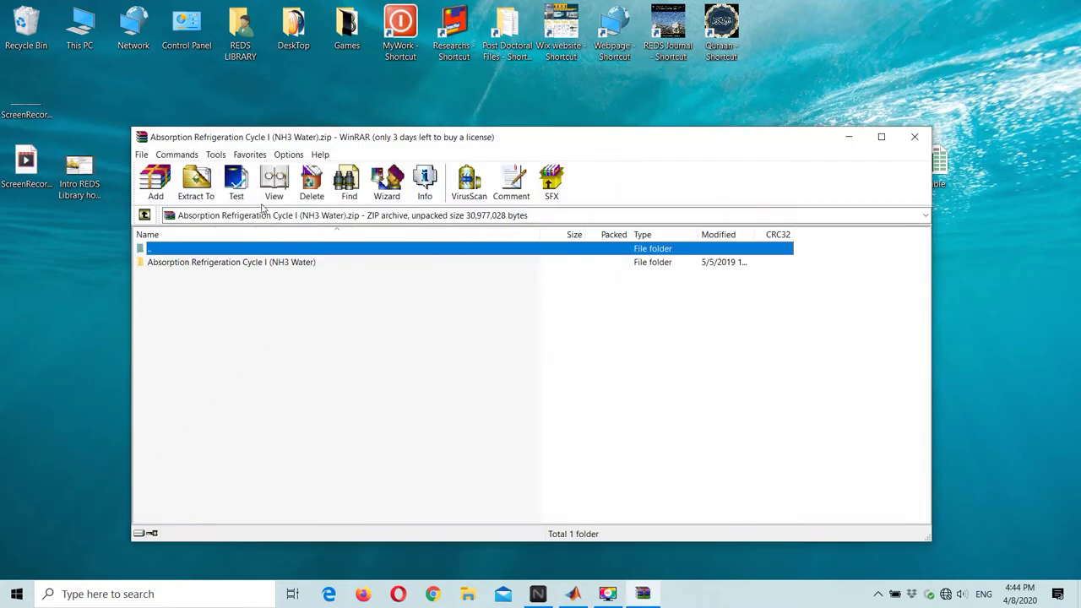
click(211, 188)
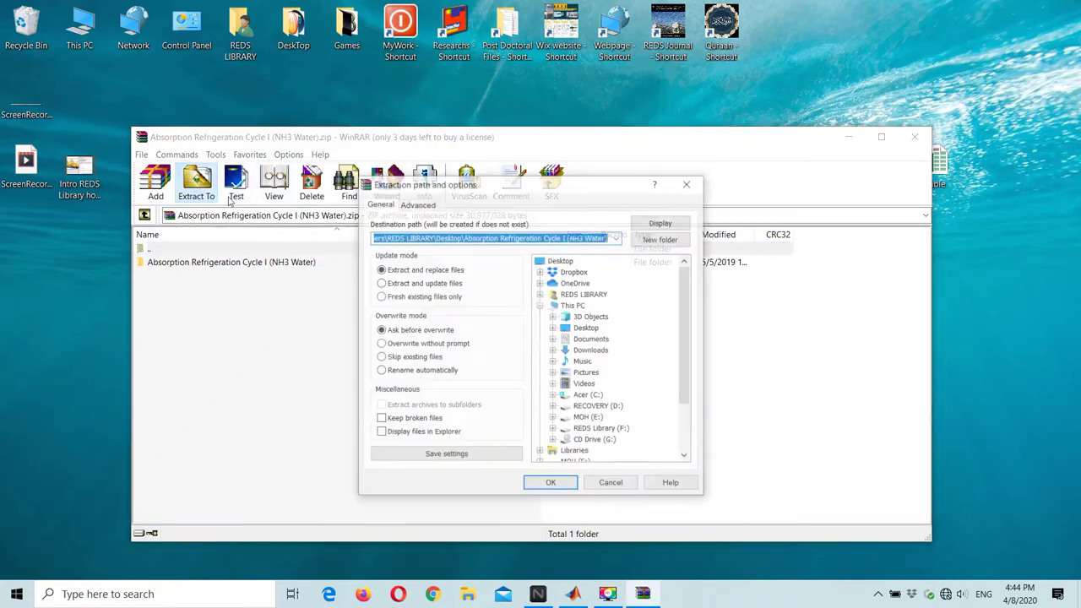
click(551, 485)
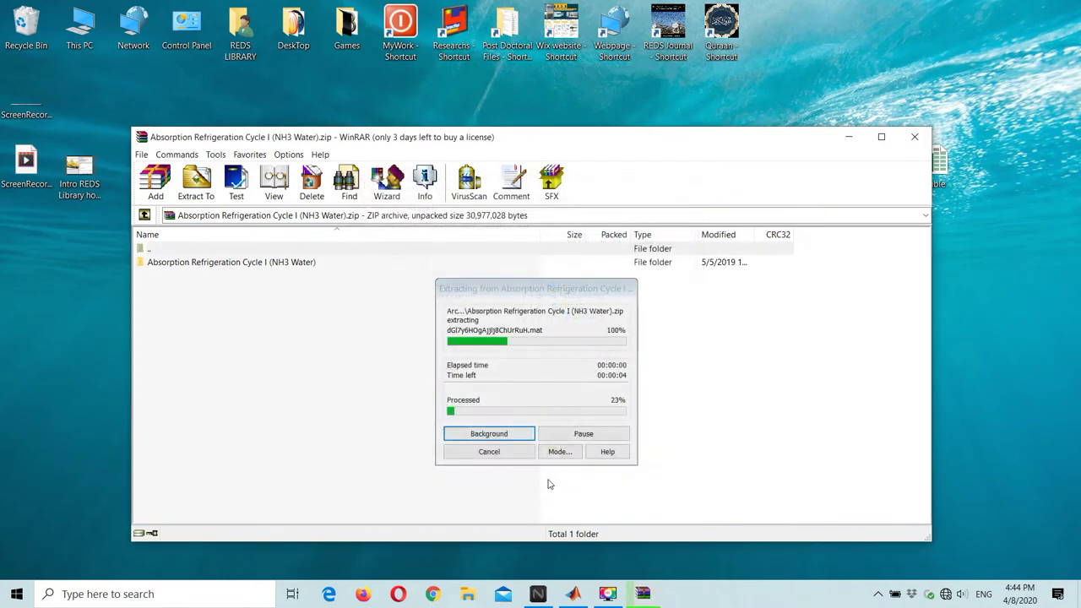
click(914, 137)
- Browse the extracted folder down to its SLX model files and launch MATLAB R2016a
drag(25, 235, 416, 241)
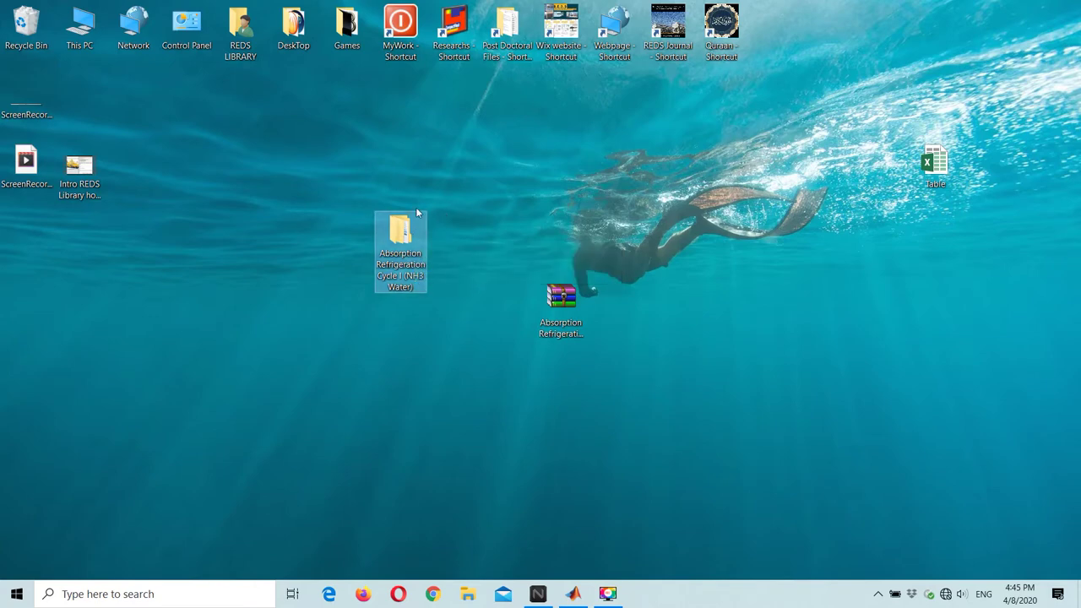
double_click(404, 234)
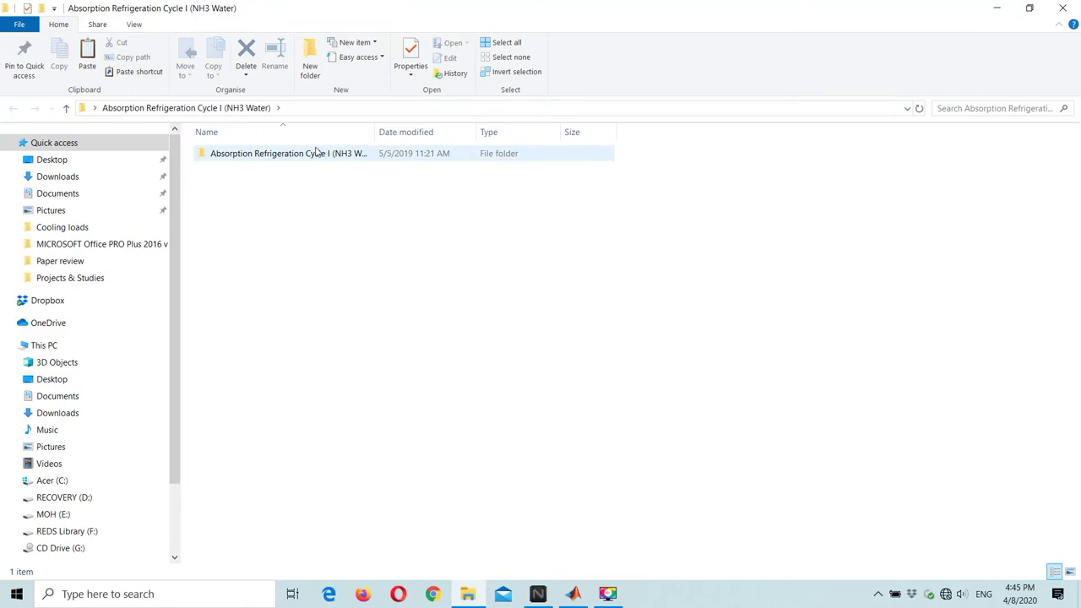
double_click(316, 154)
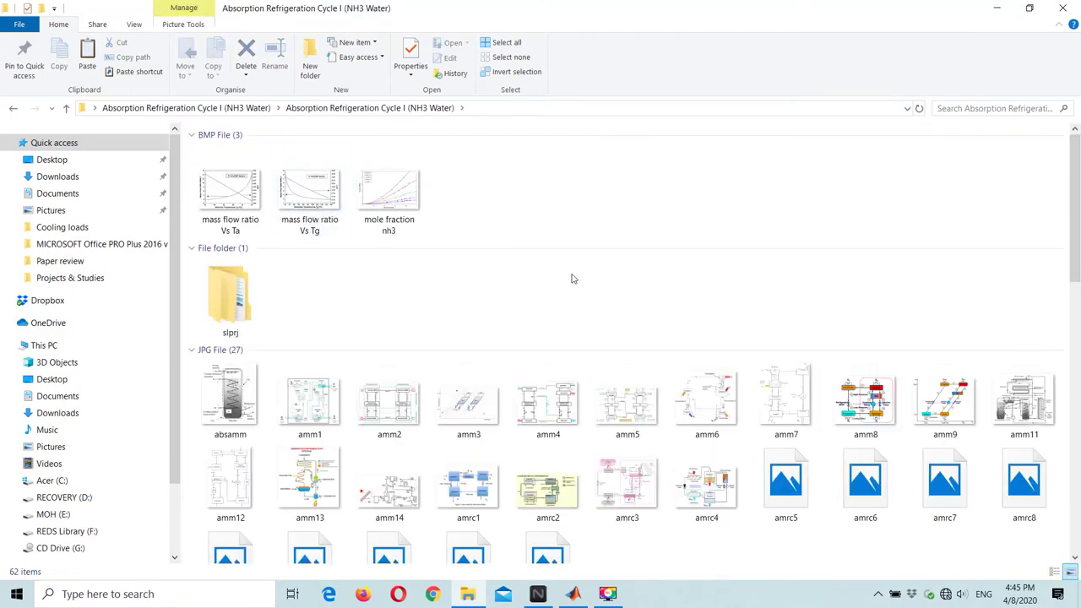
scroll(571, 278, down, 15)
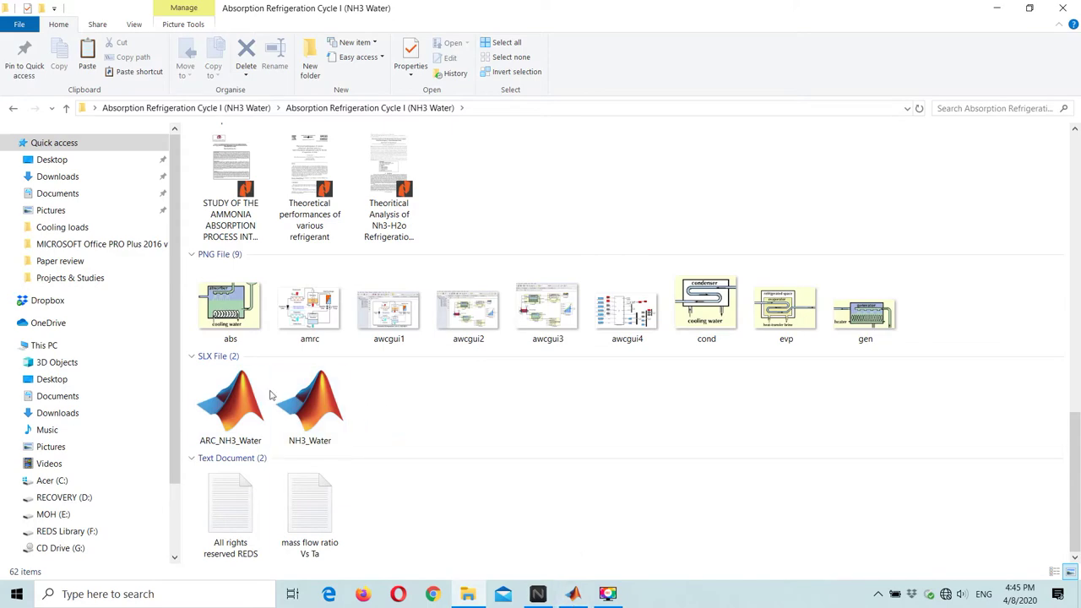
click(575, 596)
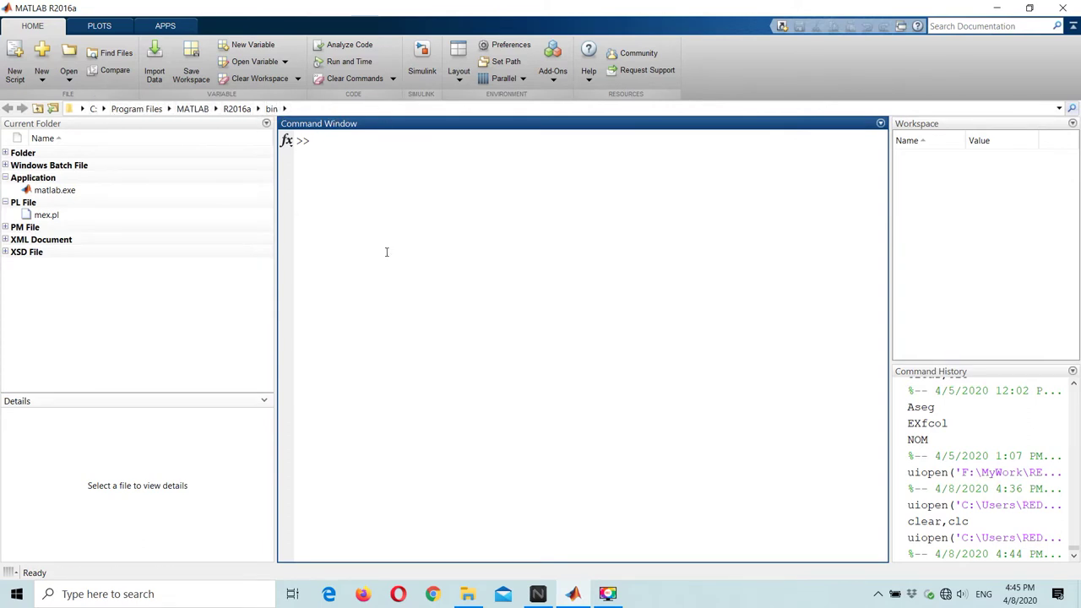
- Drag ARC_NH3_Water.slx onto the MATLAB Command Window to load it with uiopen
click(574, 596)
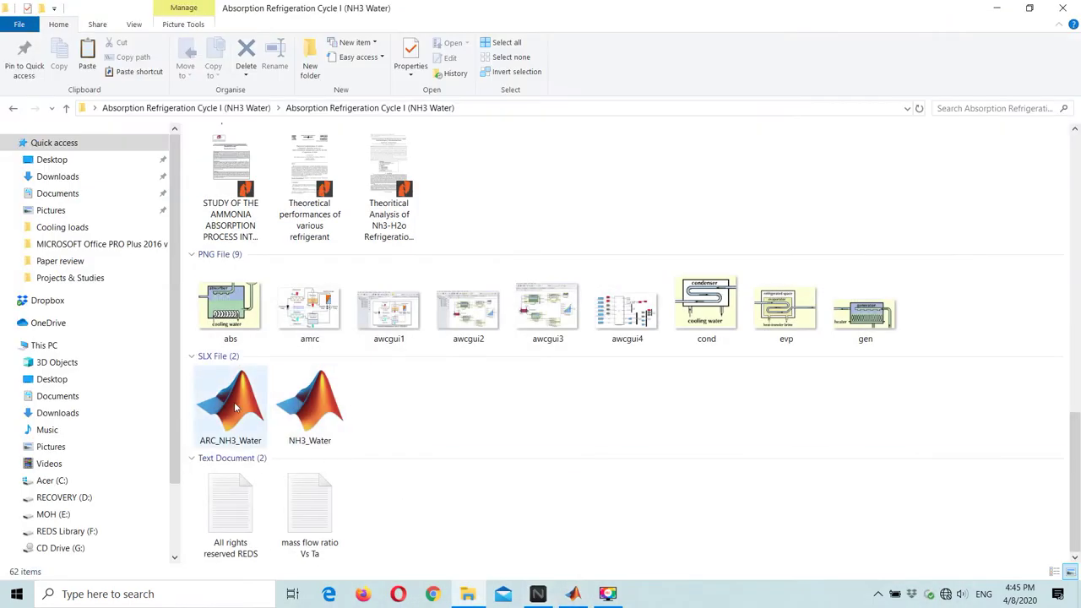
drag(231, 397, 406, 269)
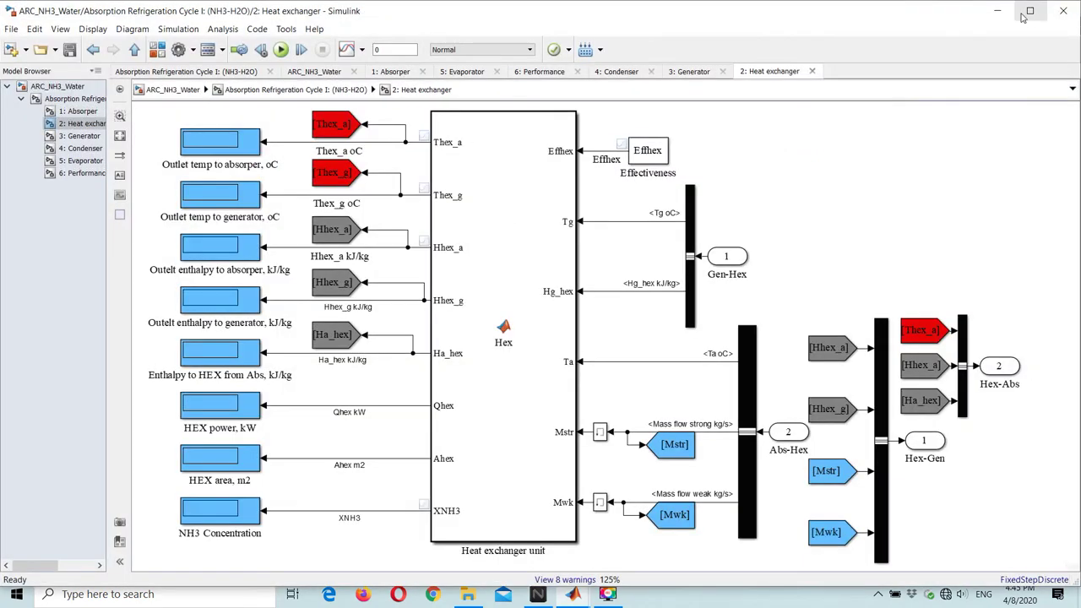
- Inspect the Absorption Refrigeration Cycle I and top-level diagrams in maximized Simulink, then close the model
click(1025, 14)
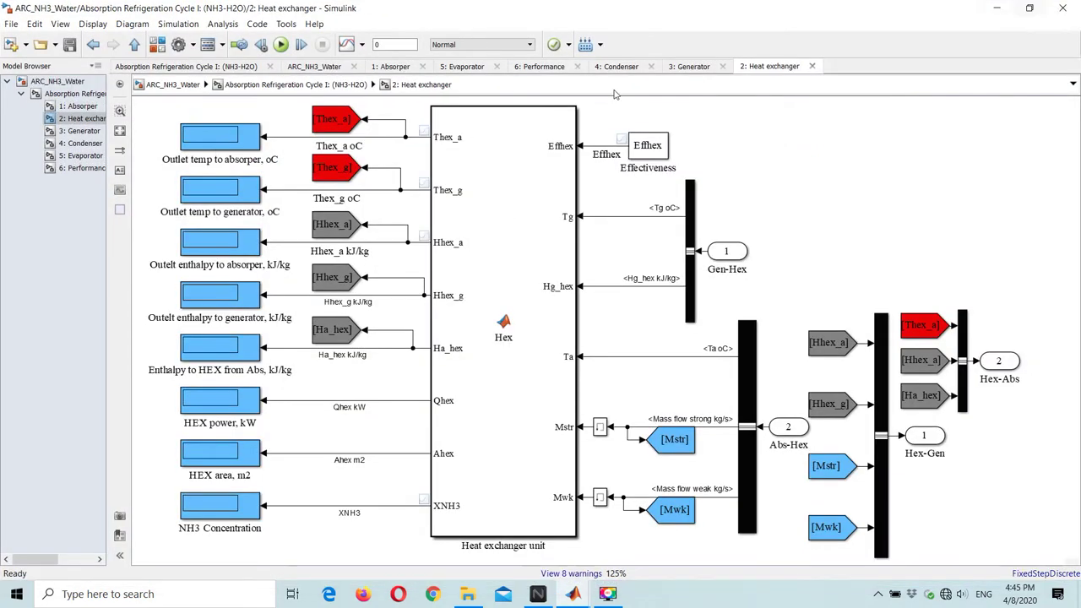
click(67, 93)
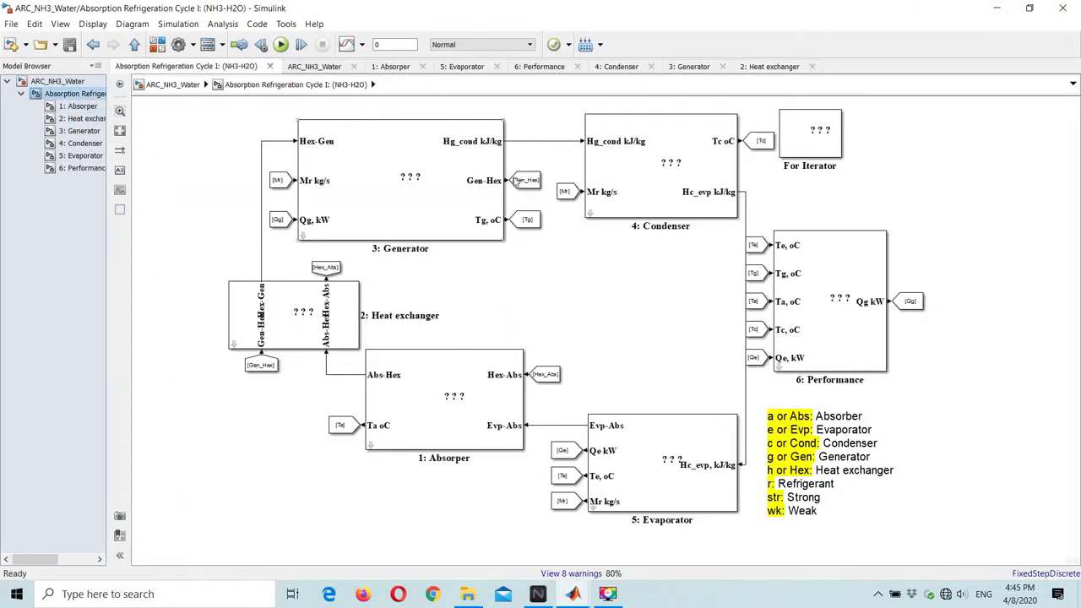
scroll(224, 111, up, 3)
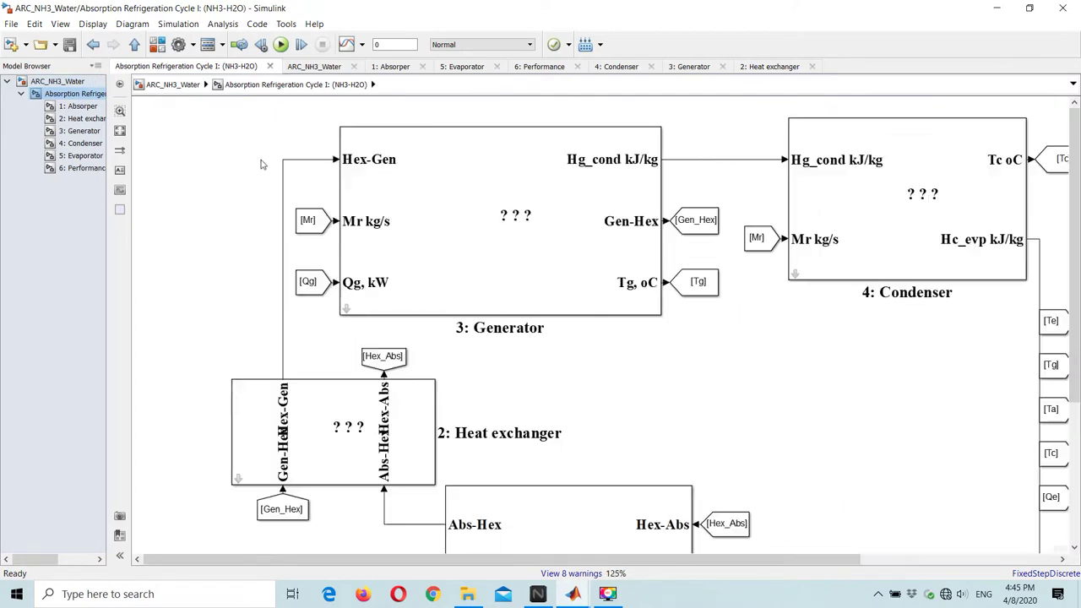
scroll(507, 256, down, 1)
scroll(498, 227, up, 2)
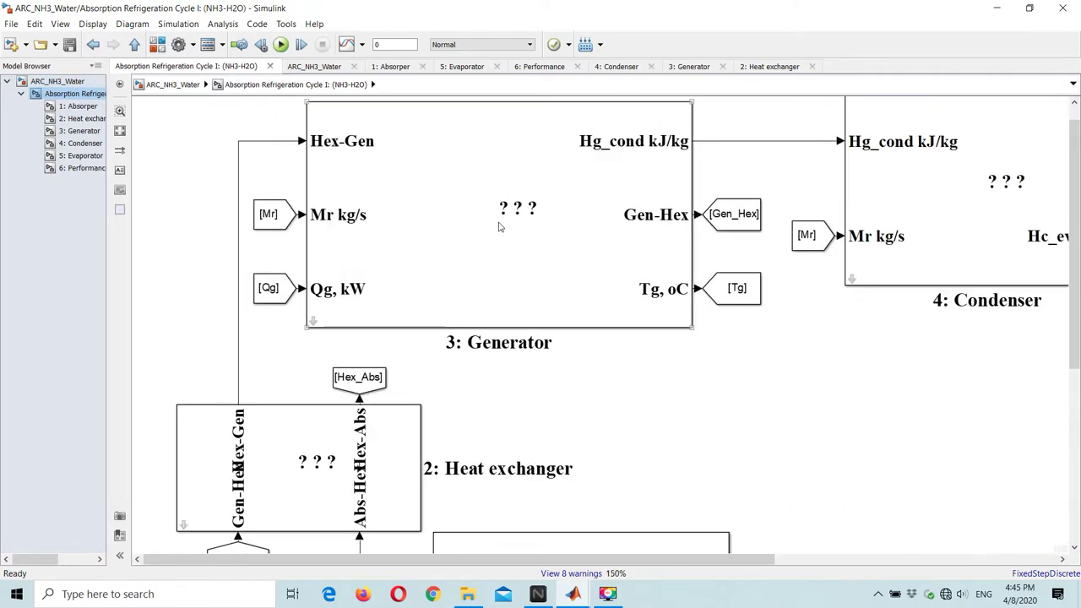
click(57, 81)
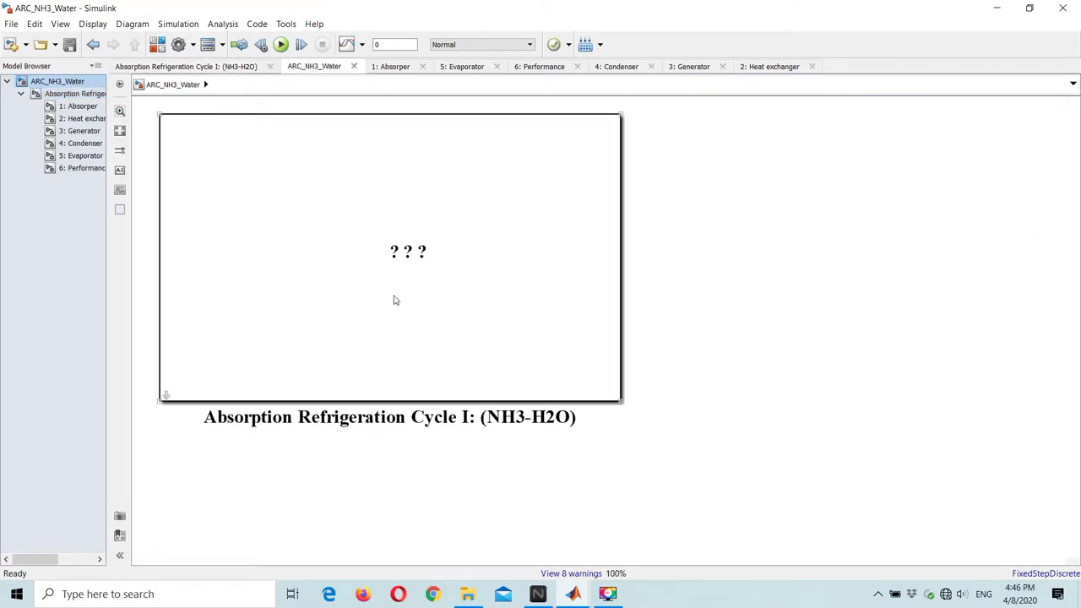
click(68, 94)
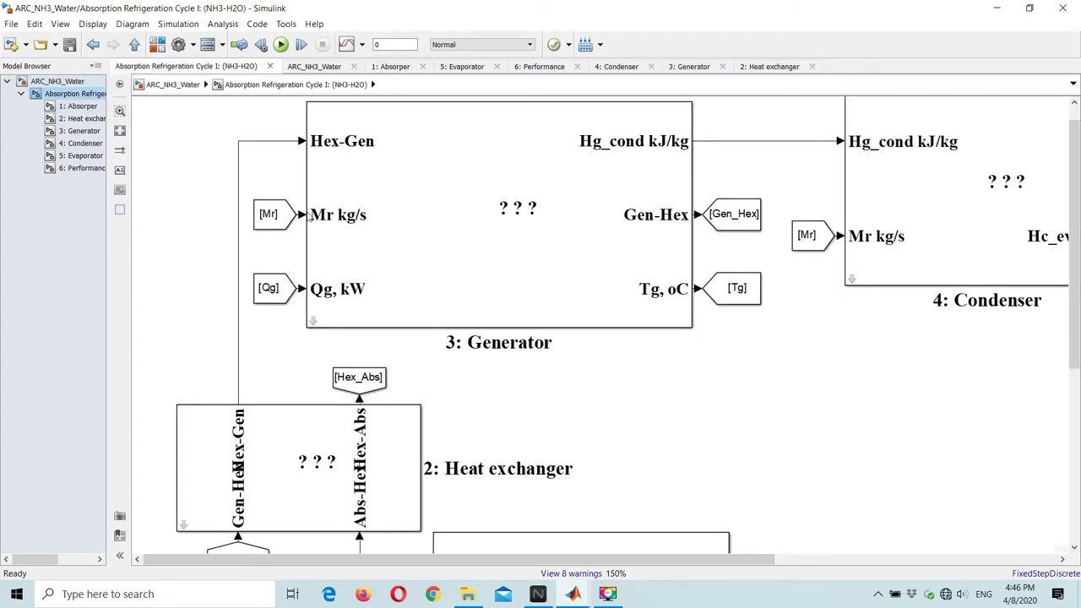
scroll(450, 325, down, 3)
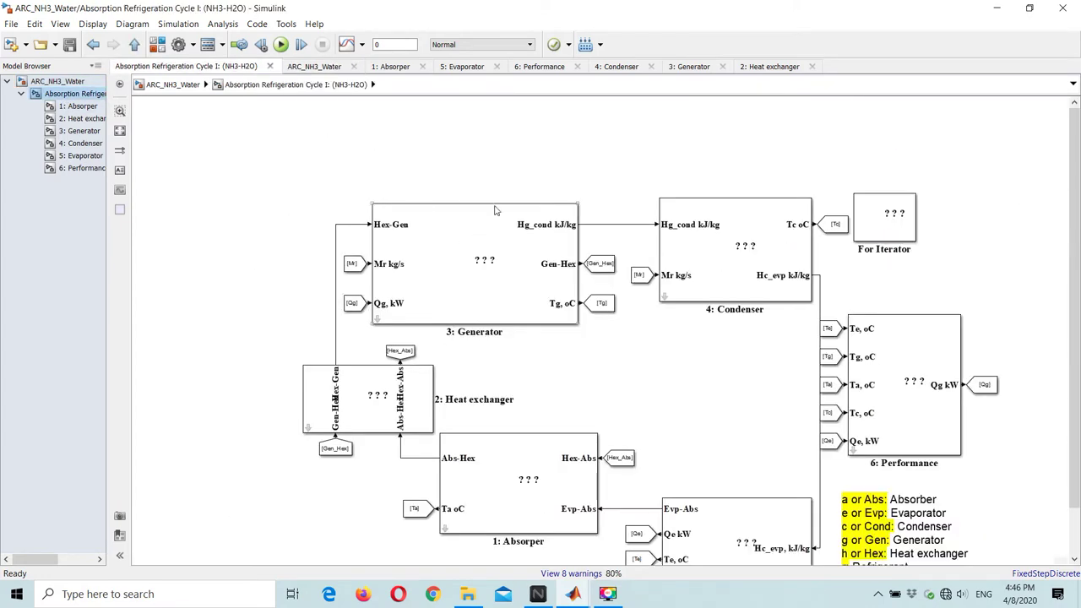
click(1061, 12)
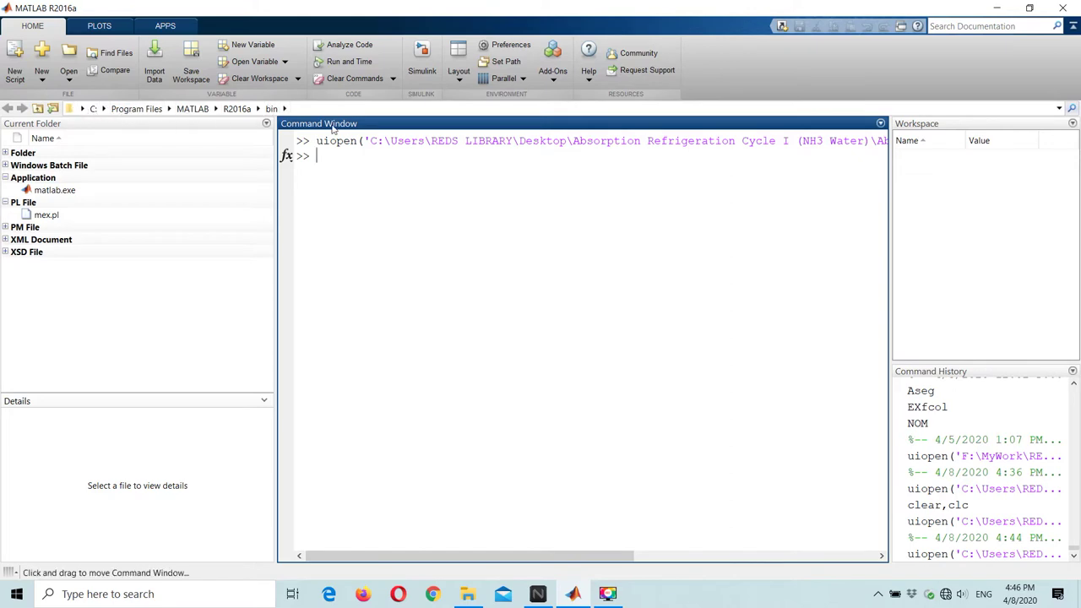
- Copy the extracted Absorption Refrigeration Cycle I (NH3 Water) folder from the desktop
click(576, 596)
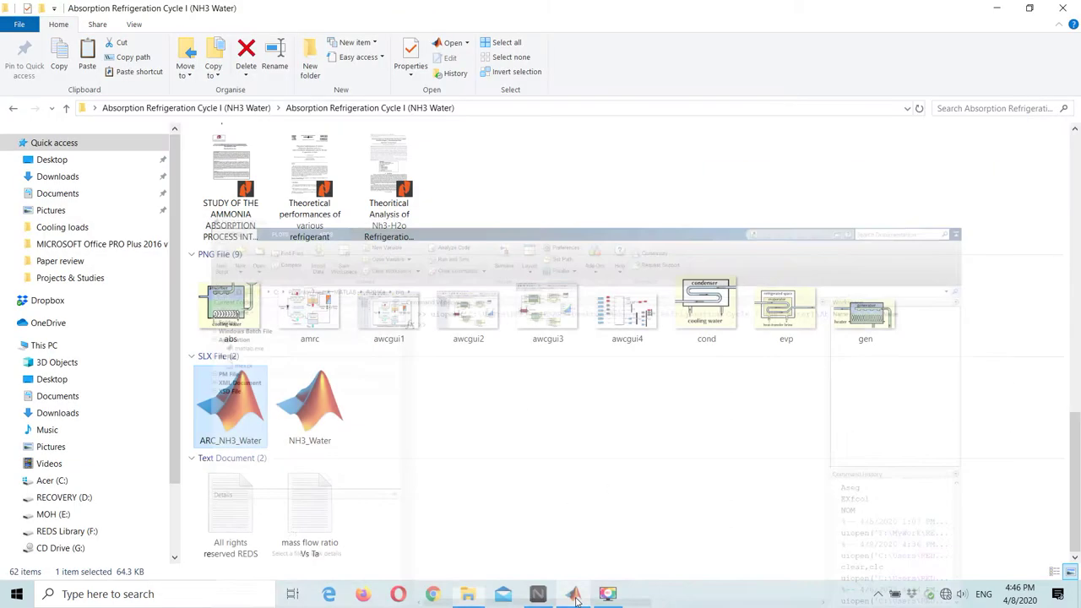
click(1062, 8)
click(400, 236)
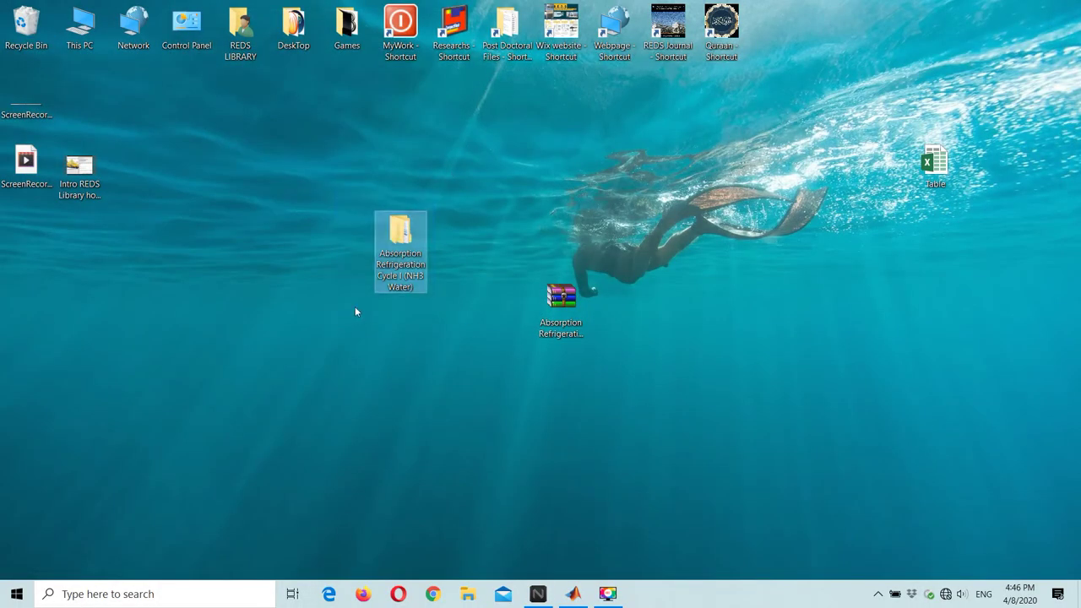
right_click(399, 245)
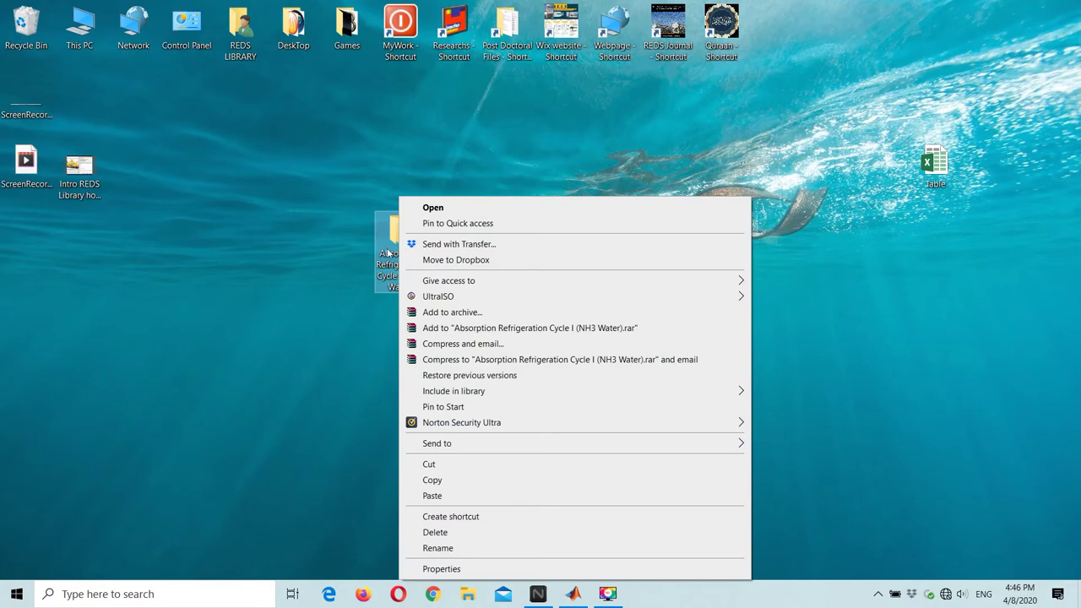
click(429, 481)
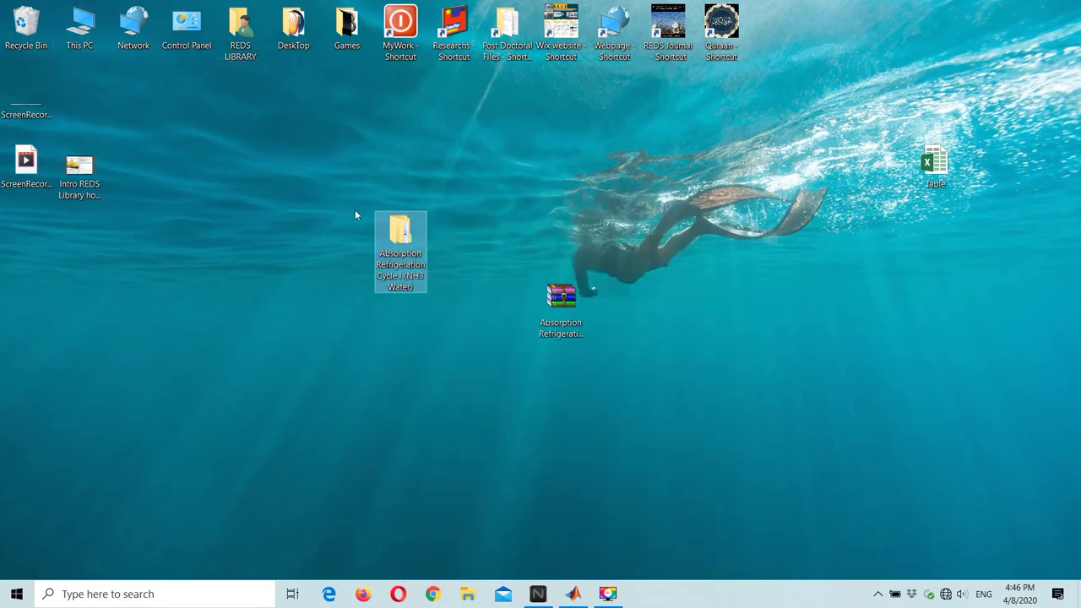
- Paste the folder into the root of the Acer (C:) drive and return to MATLAB
double_click(80, 25)
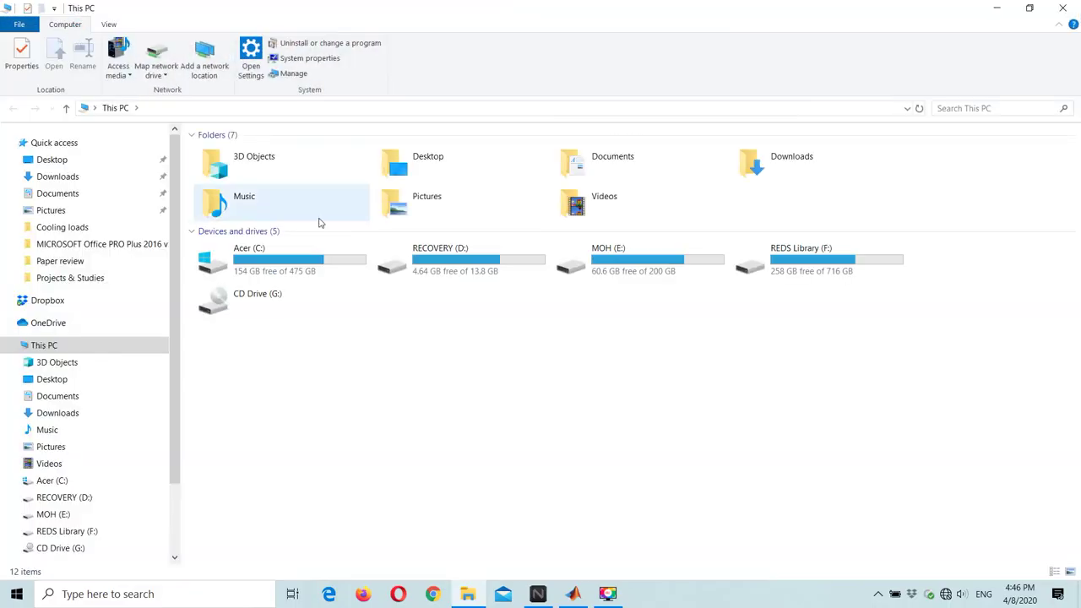
double_click(287, 268)
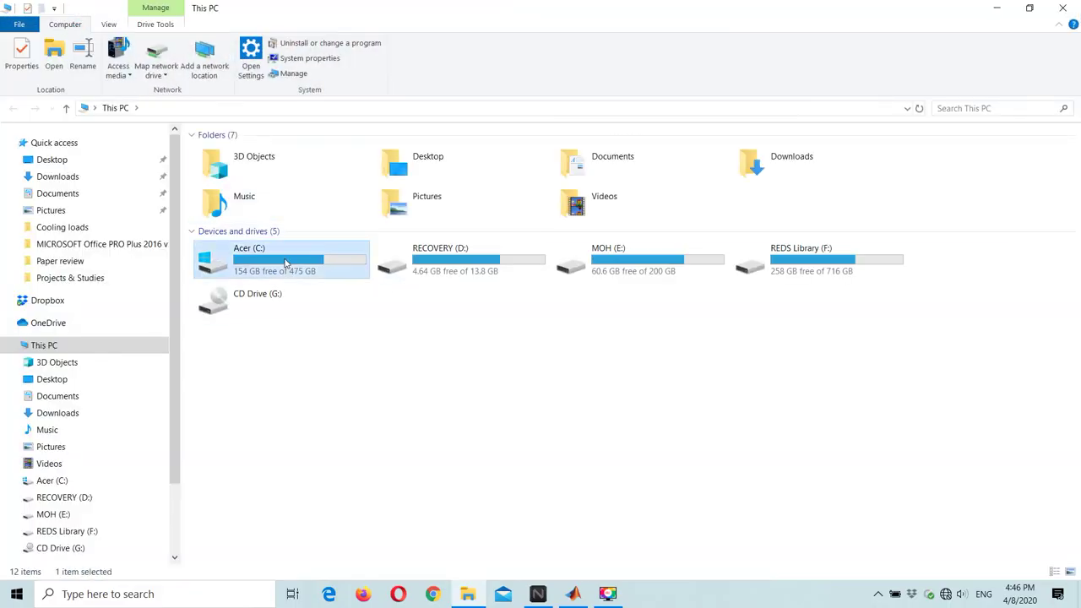
right_click(473, 292)
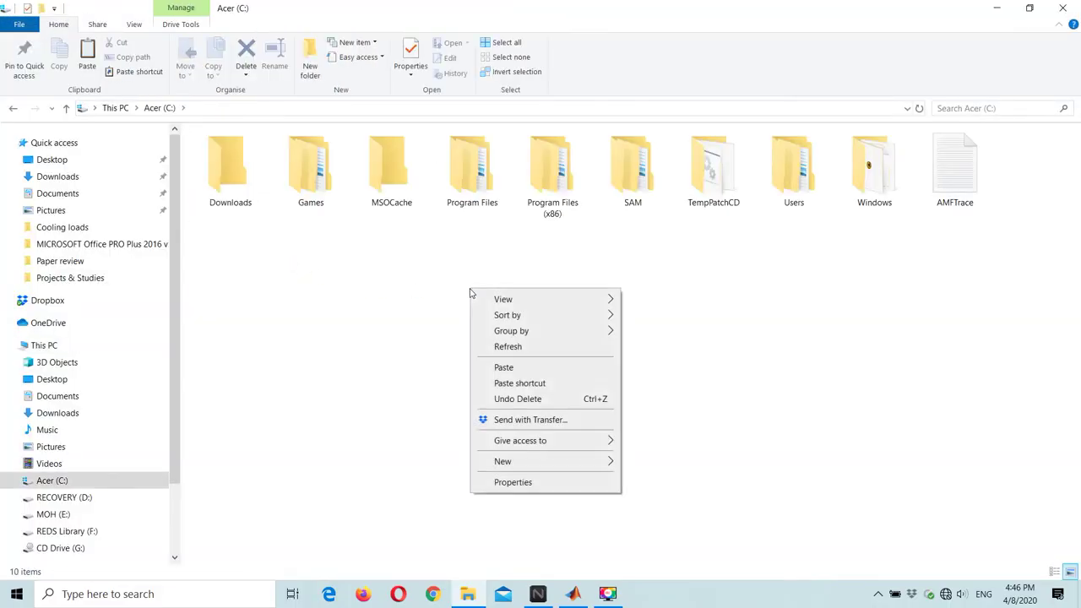
click(506, 372)
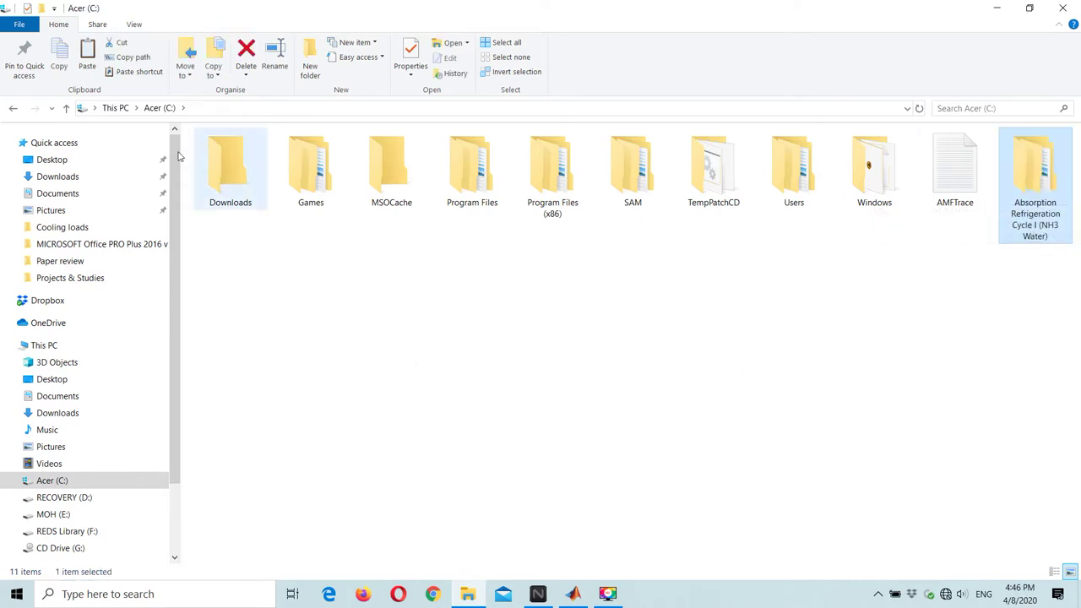
click(572, 593)
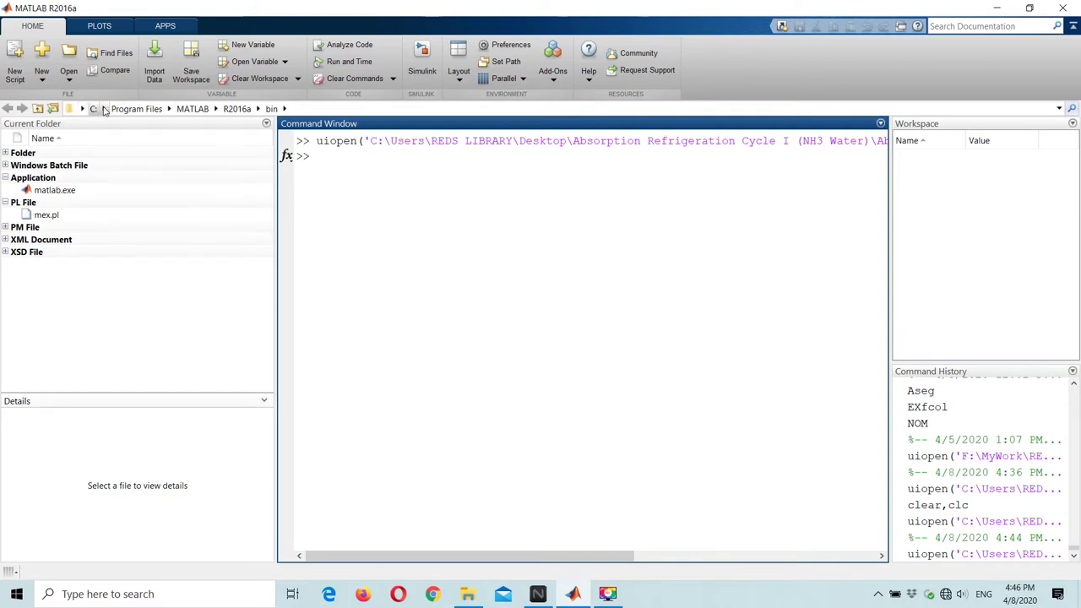
- Set MATLAB's current folder to C:\Absorption Refrigeration Cycle I (NH3 Water)
click(103, 109)
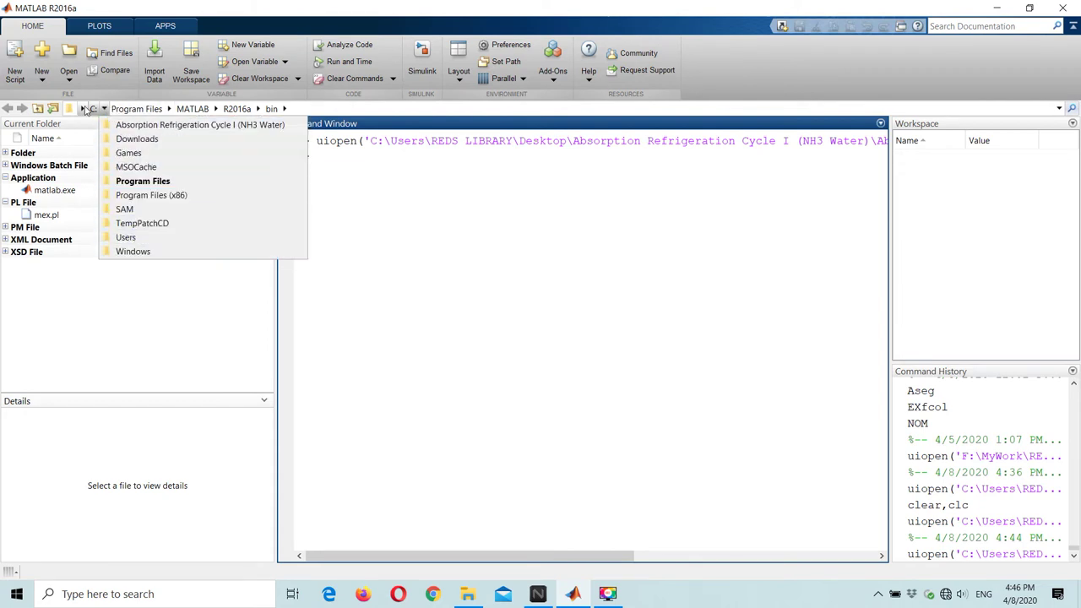
click(82, 109)
click(104, 112)
click(104, 113)
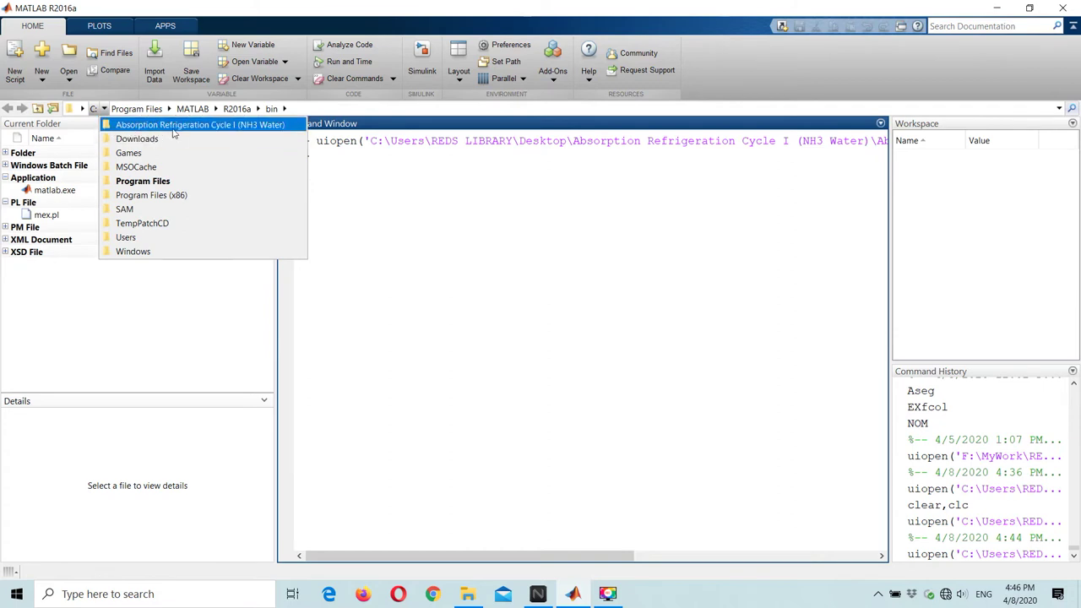
click(146, 125)
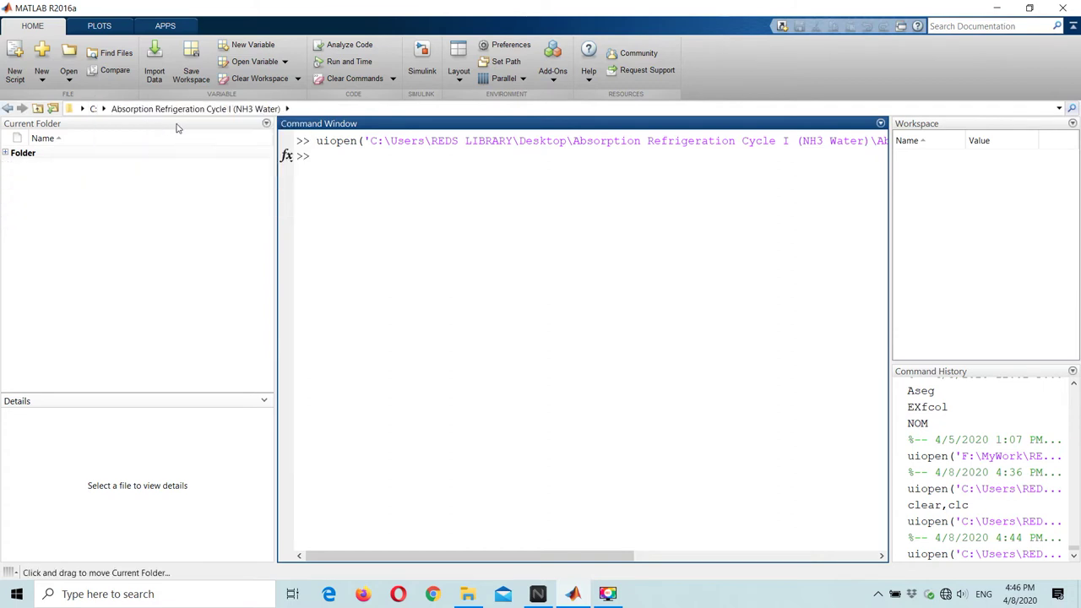
- Enter its inner Absorption Refrigeration Cycle I (NH3 Water) folder and select ARC_NH3_Water.slx
click(288, 109)
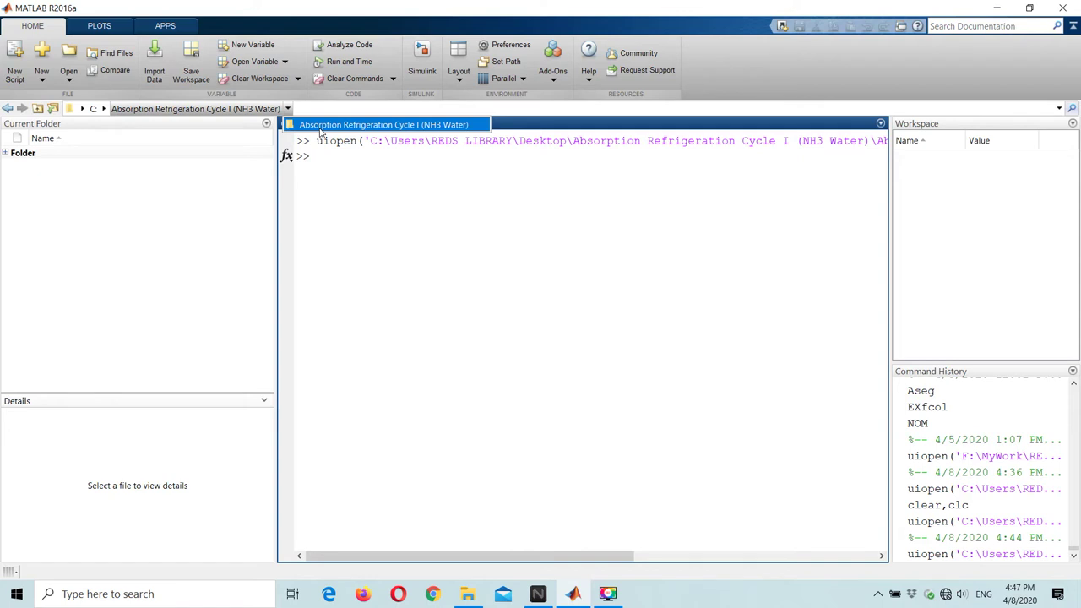
click(318, 127)
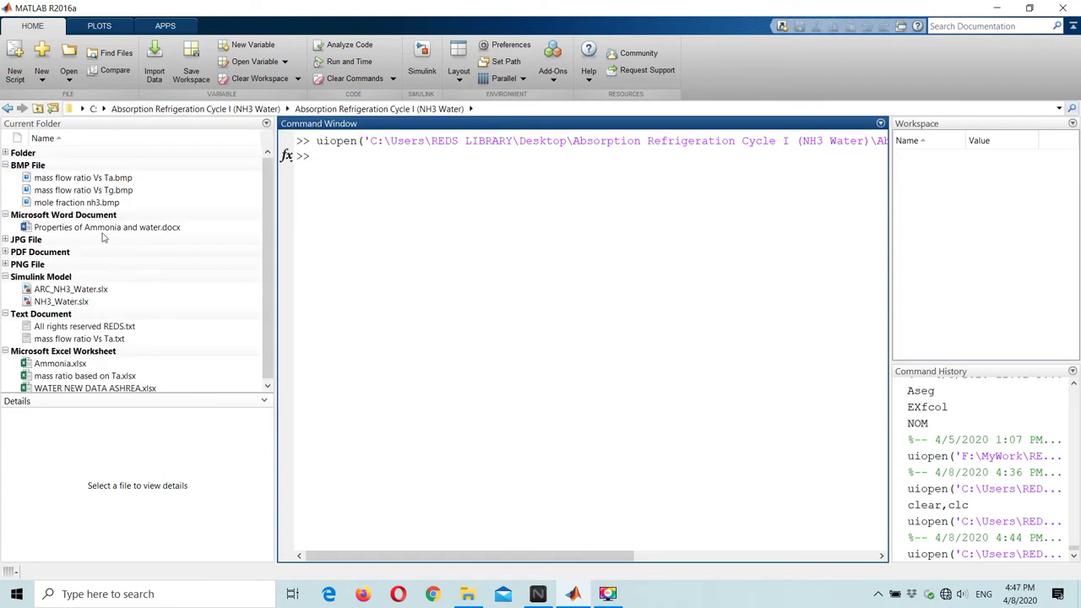
click(266, 124)
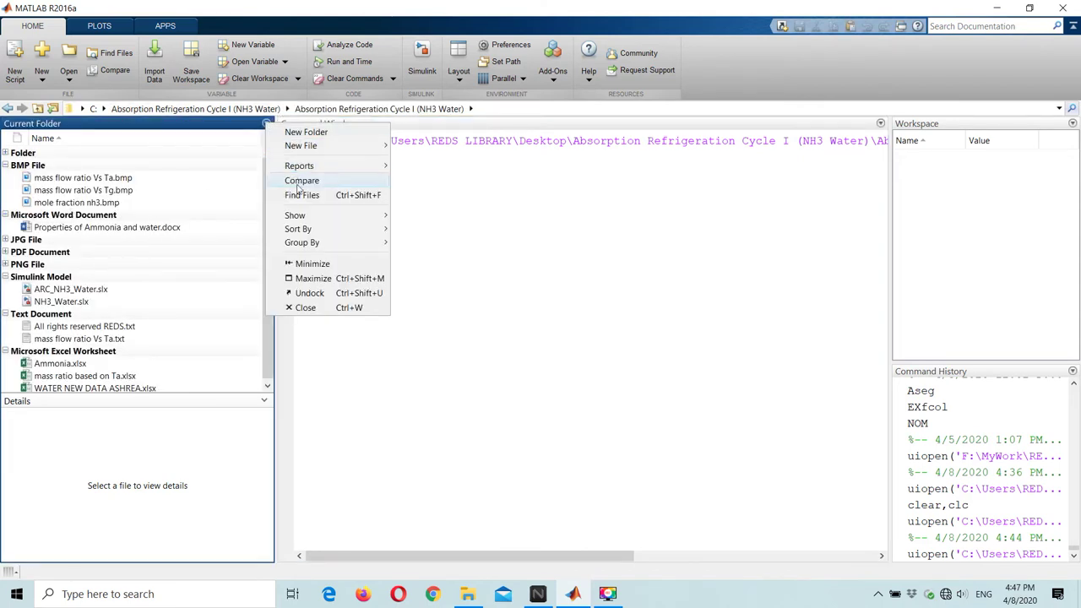
mouse_move(316, 231)
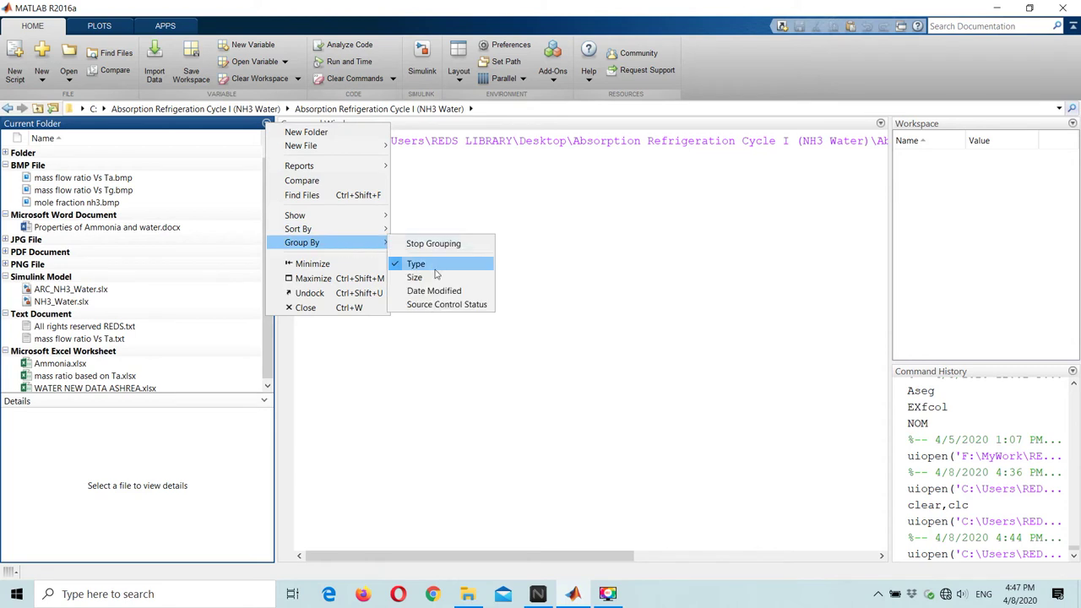
click(359, 387)
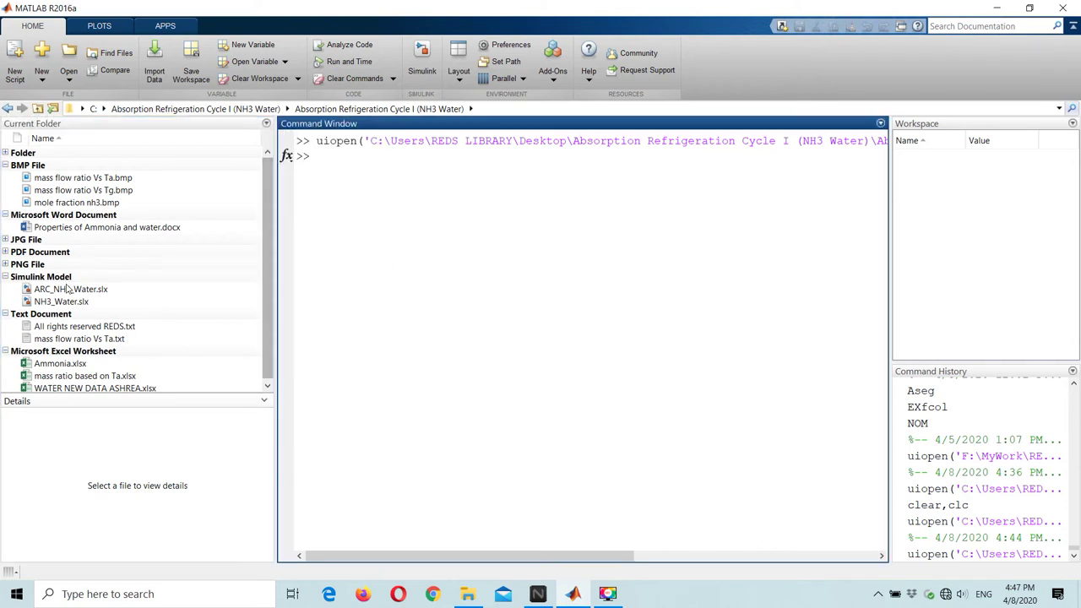
click(61, 291)
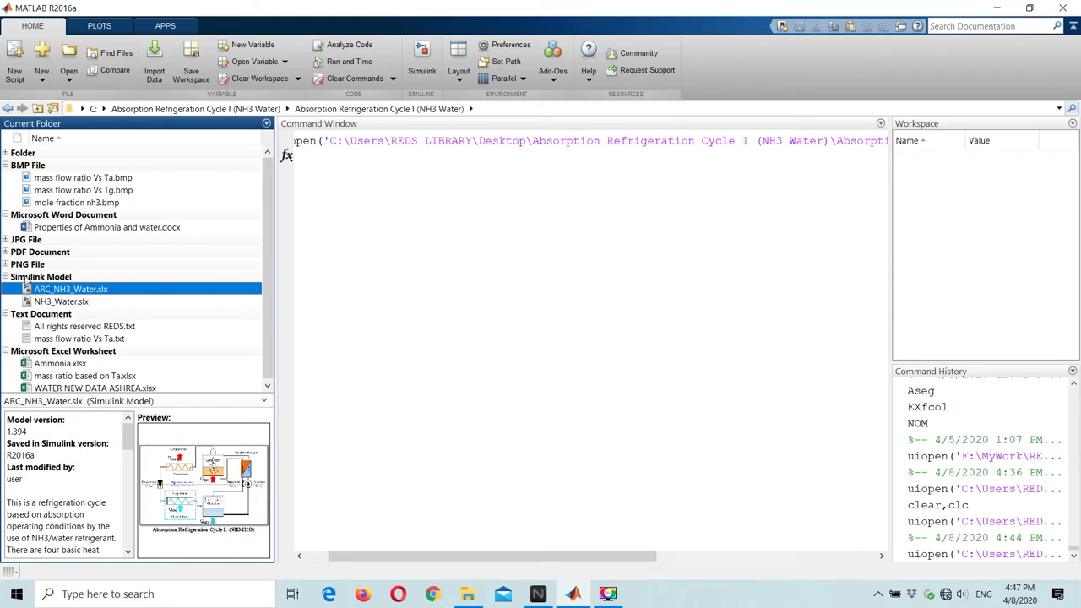
- Open ARC_NH3_Water.slx and show the Absorption Refrigeration Cycle I diagram
double_click(39, 289)
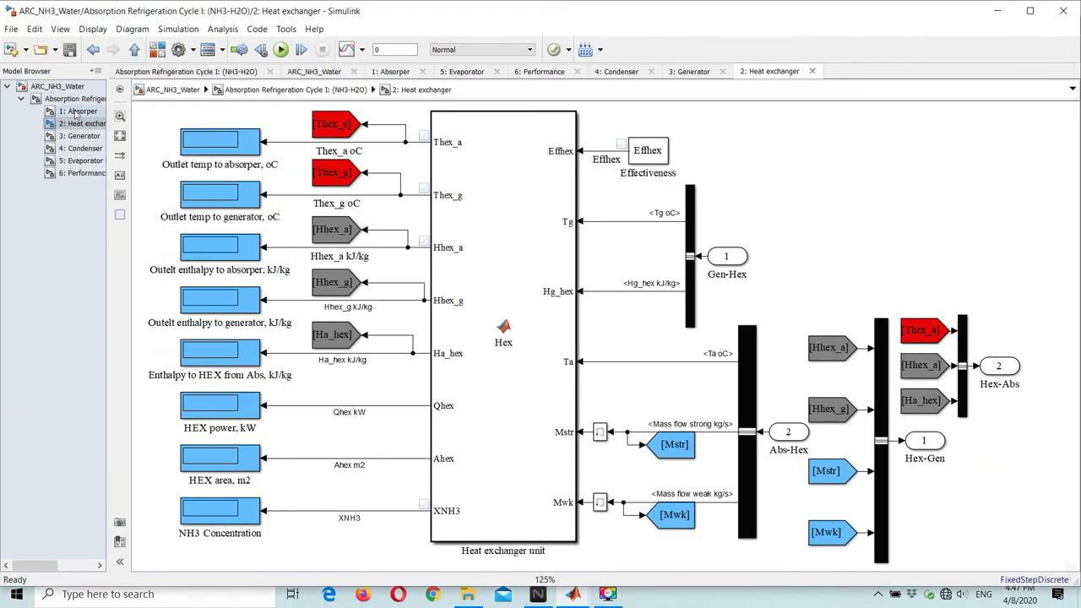
click(74, 100)
click(81, 88)
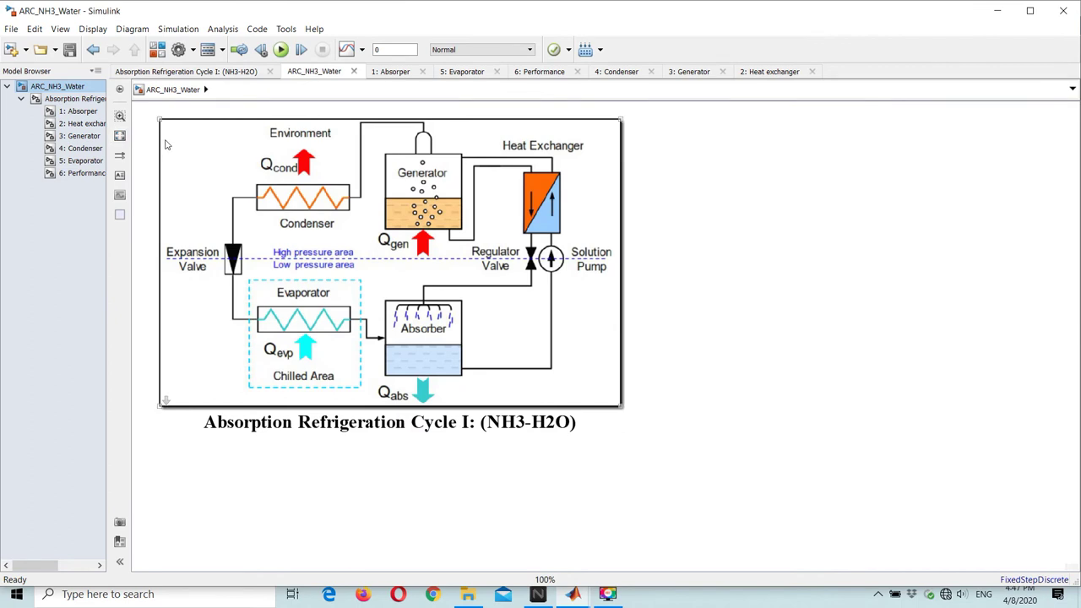
click(78, 99)
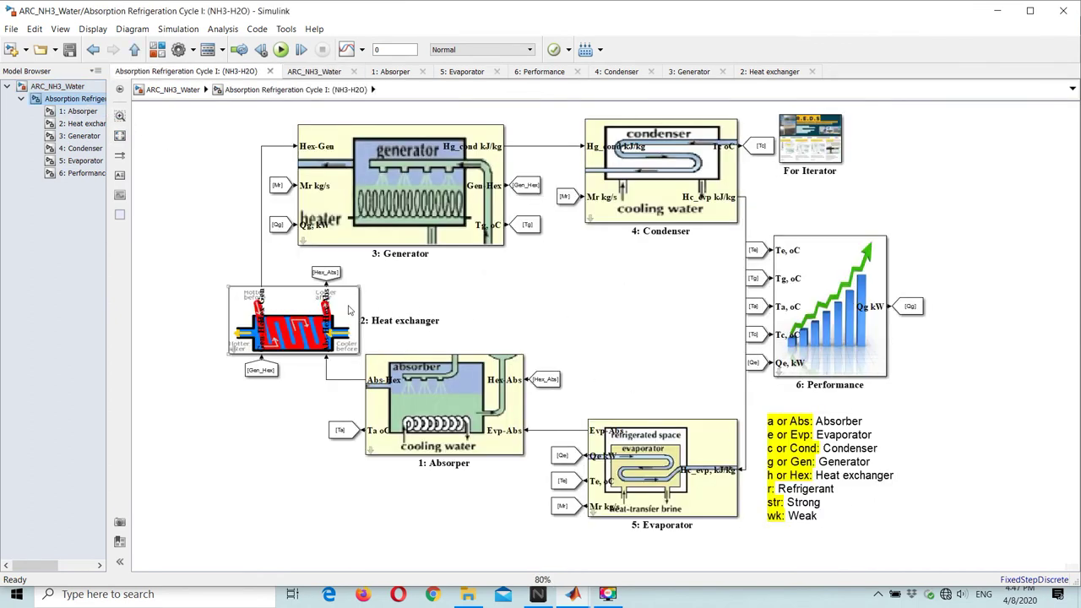
- Browse the Absorber, Heat exchanger, Generator, Condenser and Evaporator subsystems, then return to the cycle diagram
click(84, 111)
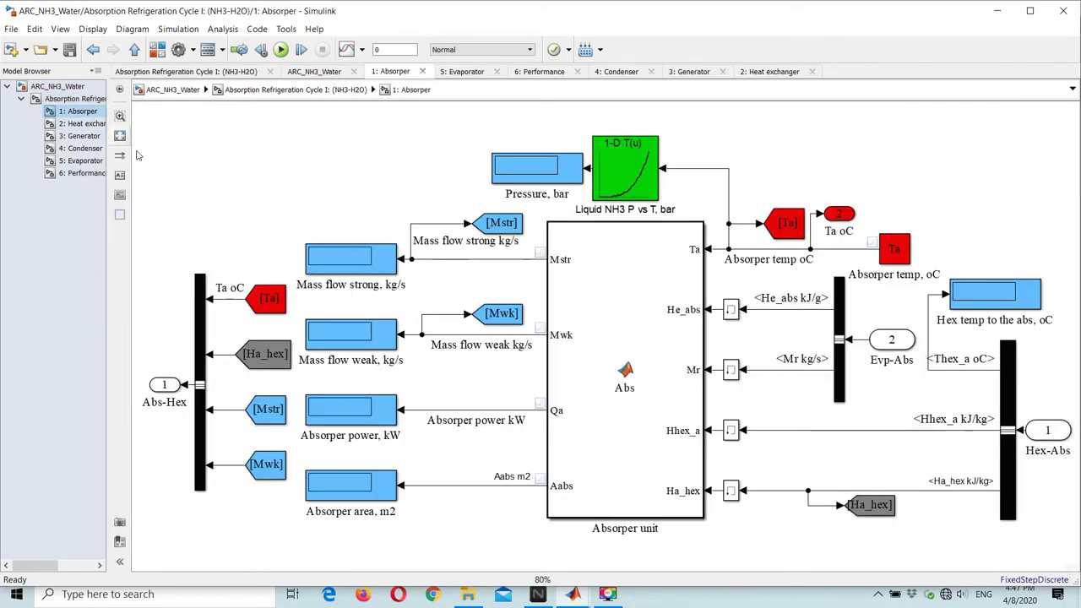
click(81, 123)
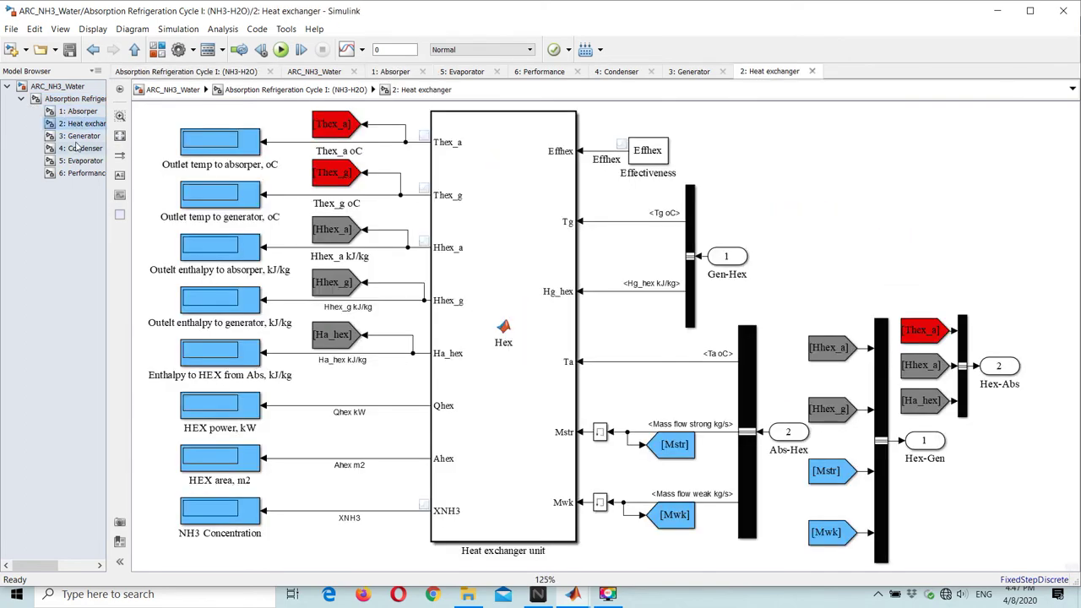
click(80, 136)
click(80, 147)
click(81, 160)
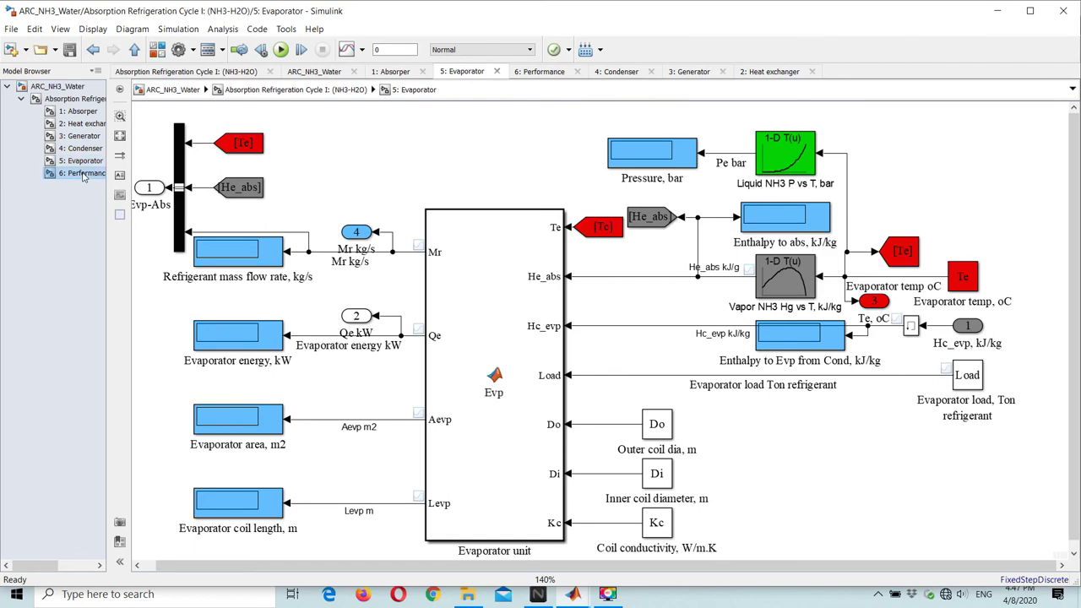
click(80, 100)
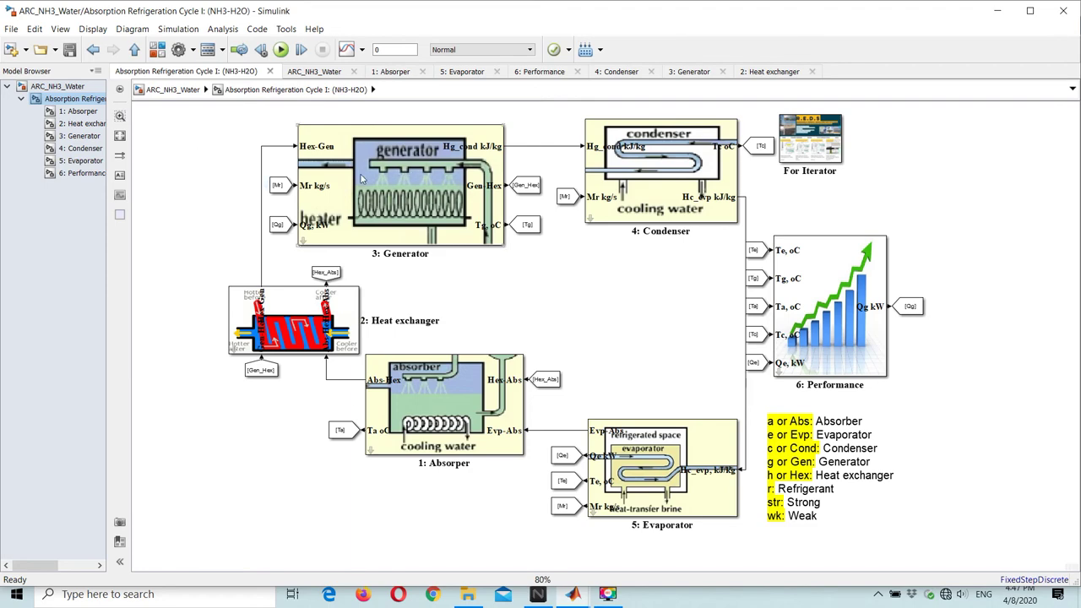
double_click(427, 187)
- Accept the Generator parameters and the Condenser temperature of 36, then run the simulation
click(757, 409)
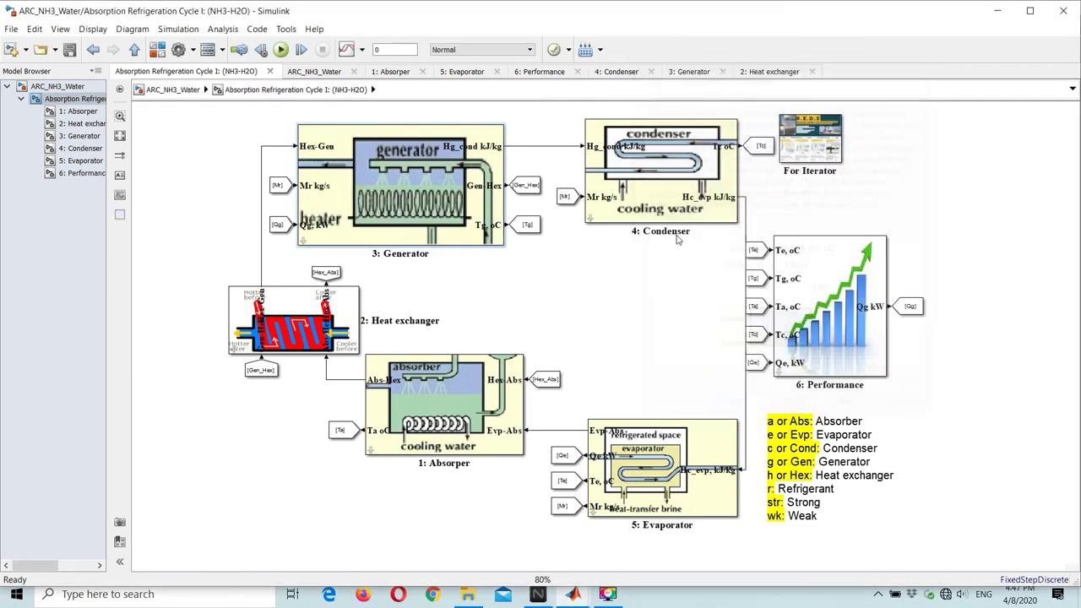
double_click(656, 201)
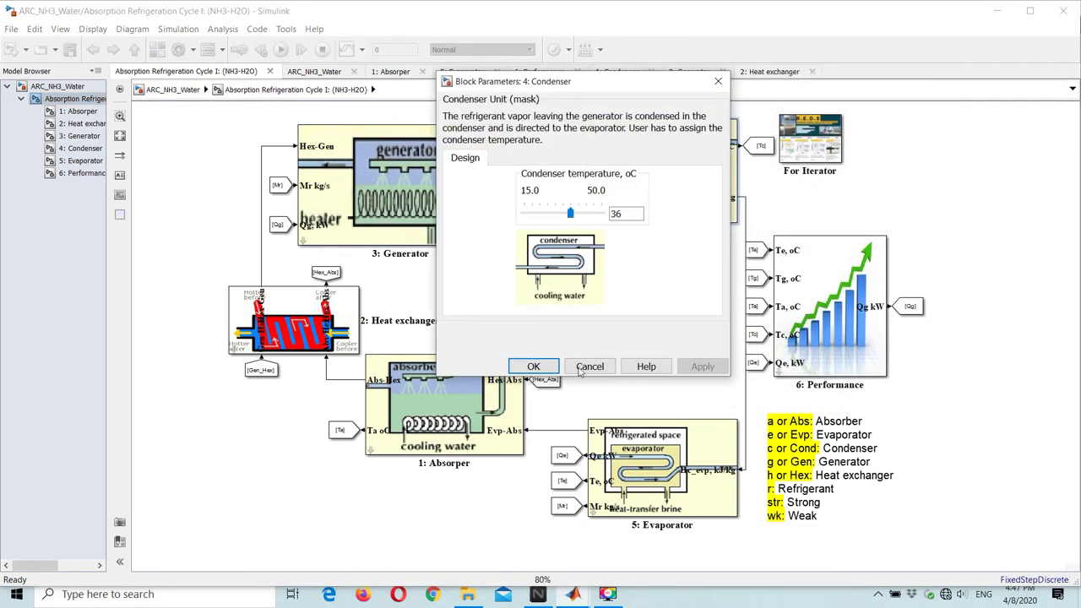
click(534, 366)
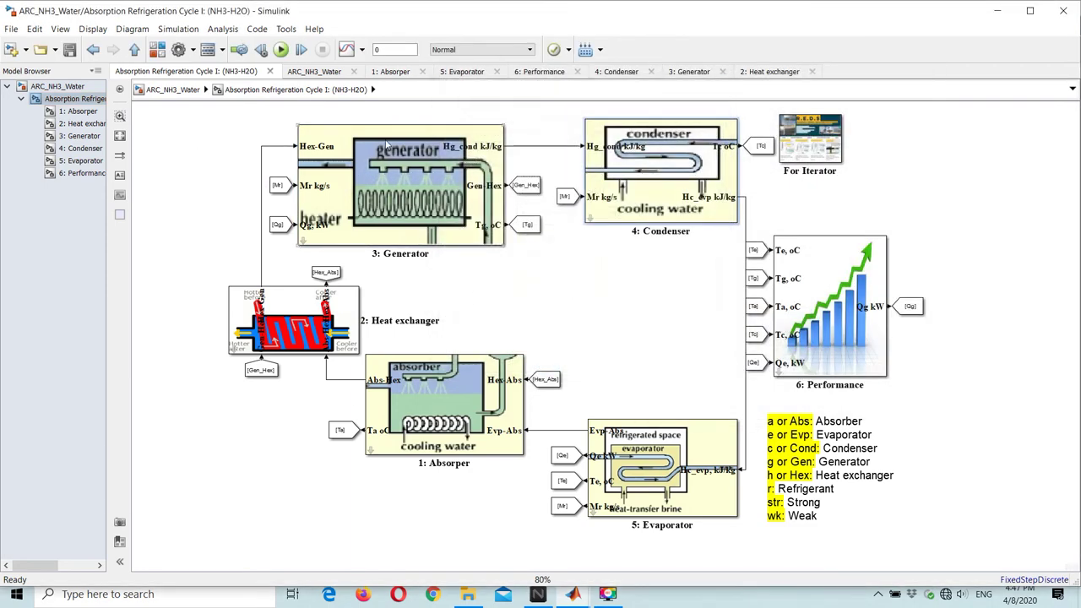
click(282, 51)
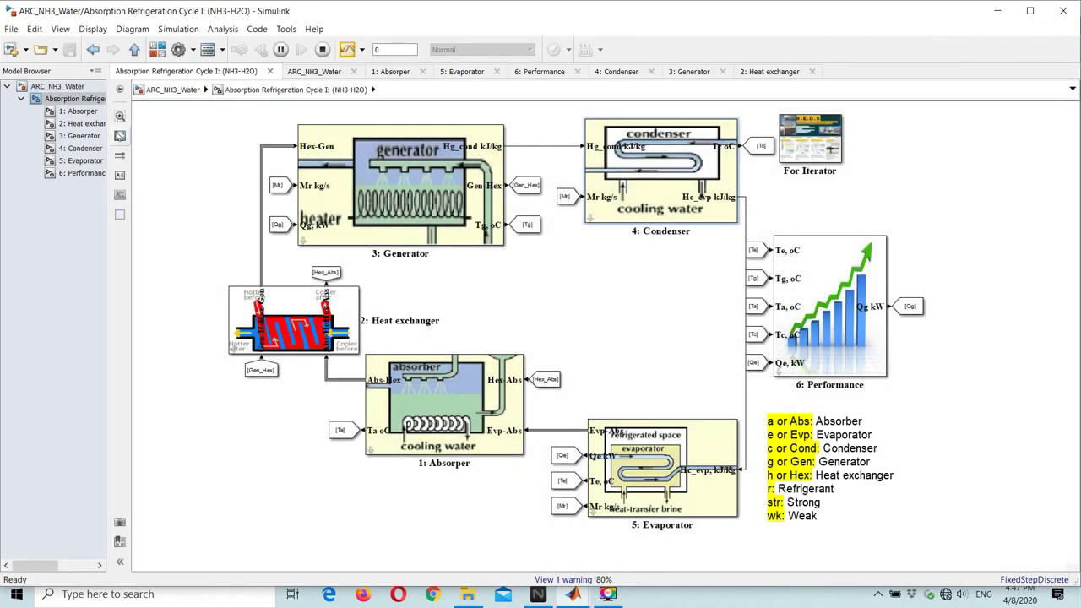
- Review the Absorber, Heat exchanger, Generator, Condenser and Evaporator results, such as 35.17 kW evaporator energy
click(77, 111)
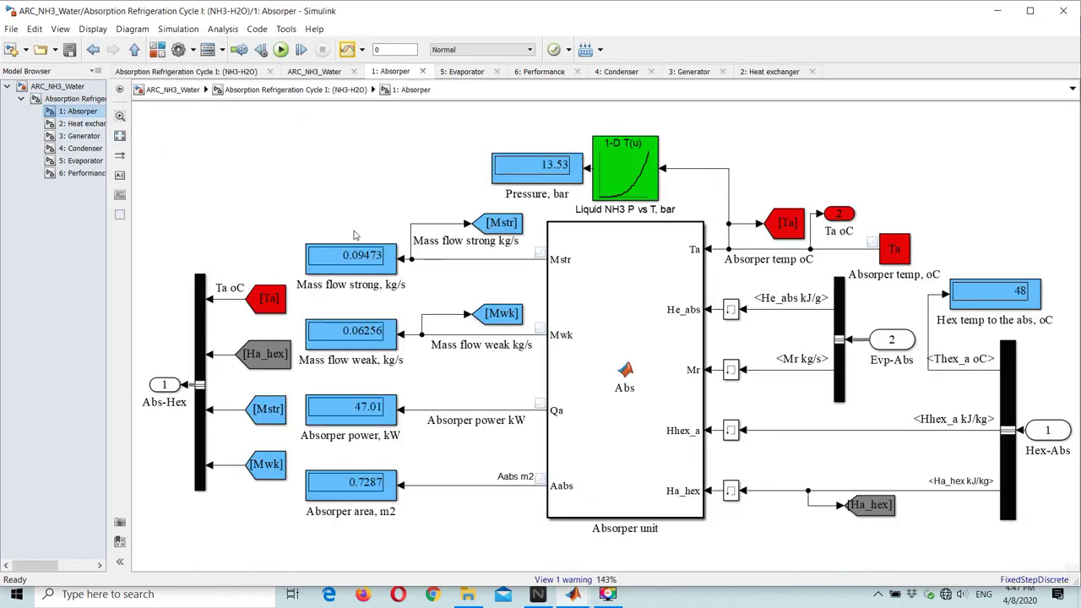
click(80, 124)
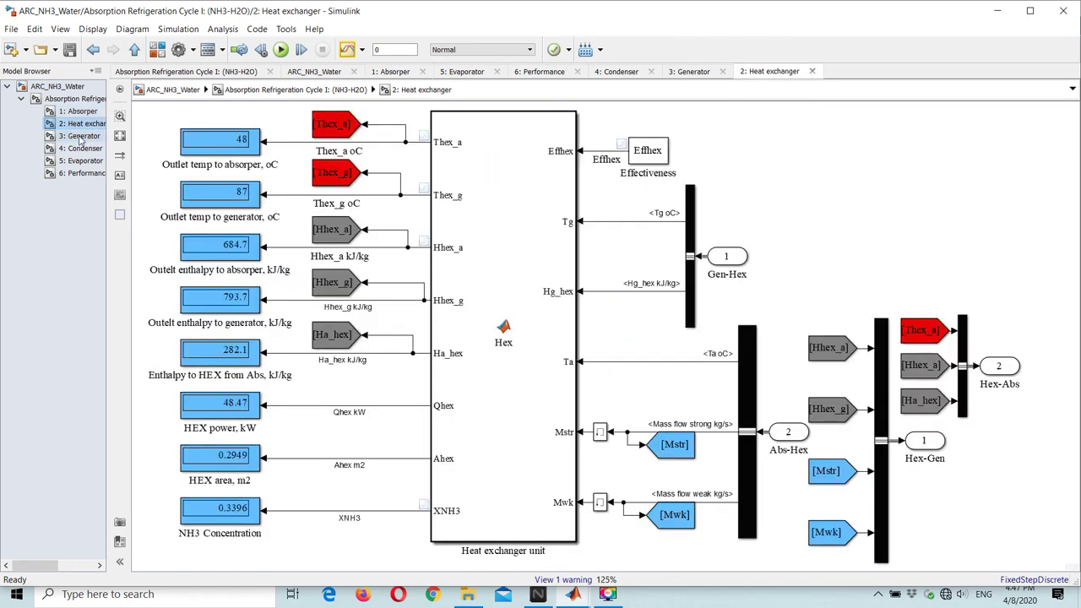
click(80, 136)
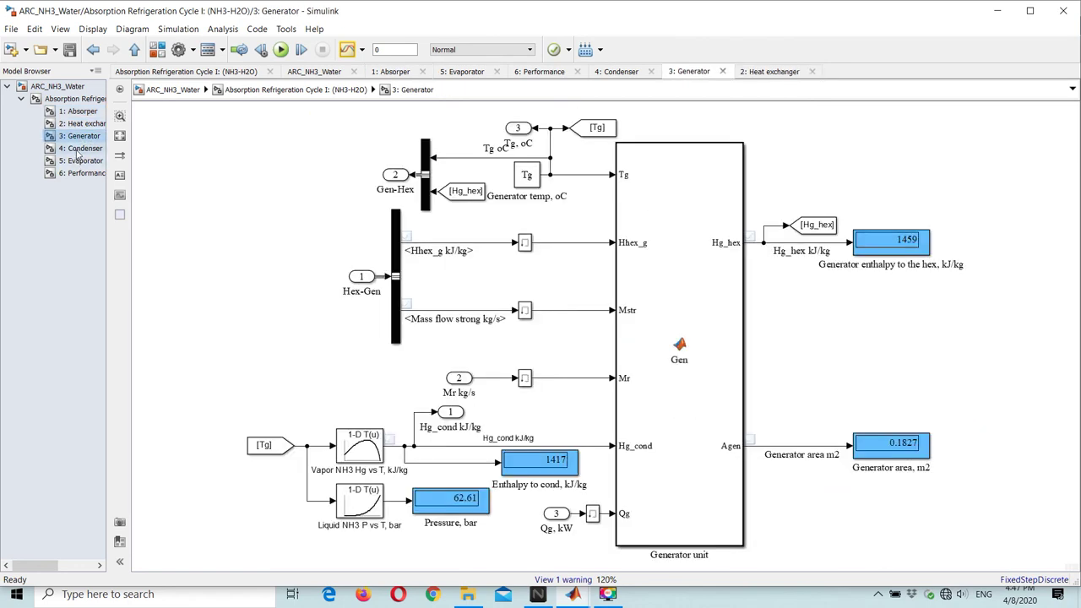
click(80, 148)
click(80, 161)
click(86, 101)
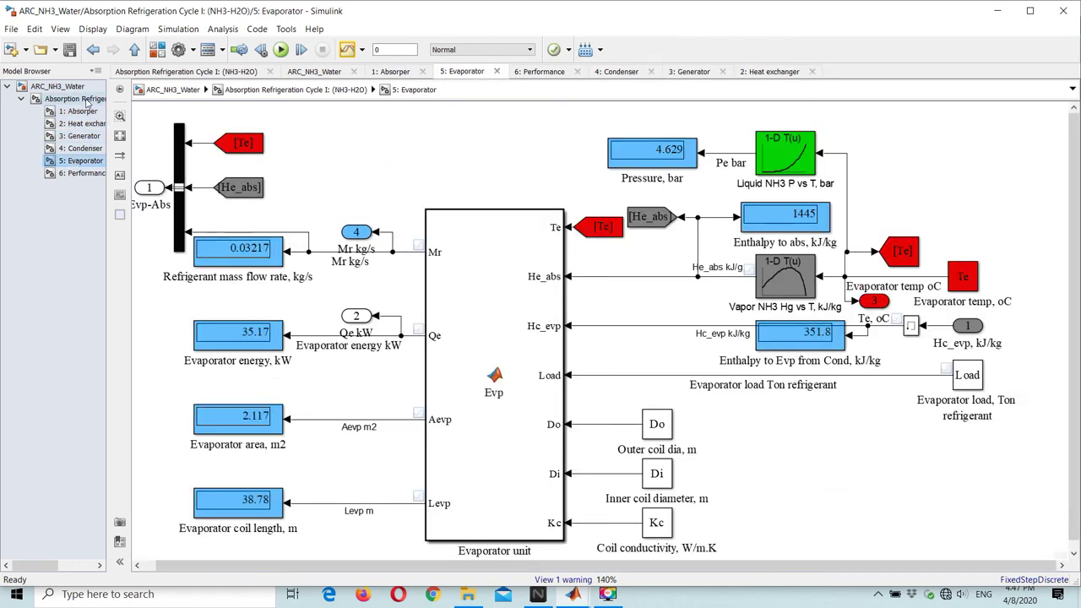